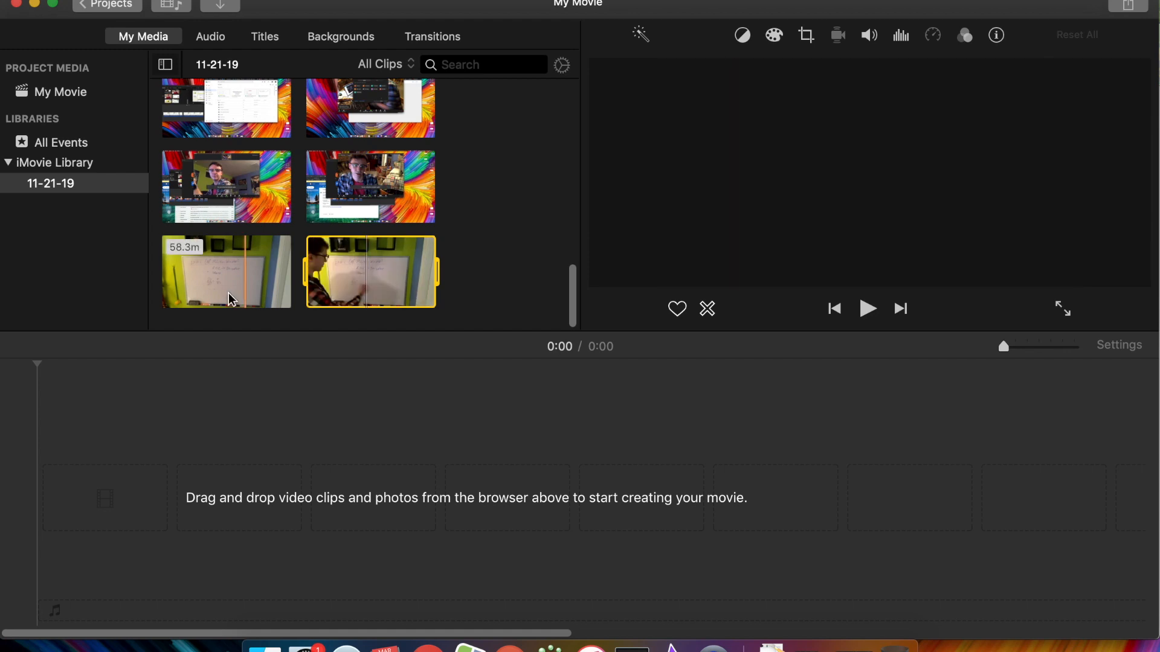
drag(219, 303, 187, 420)
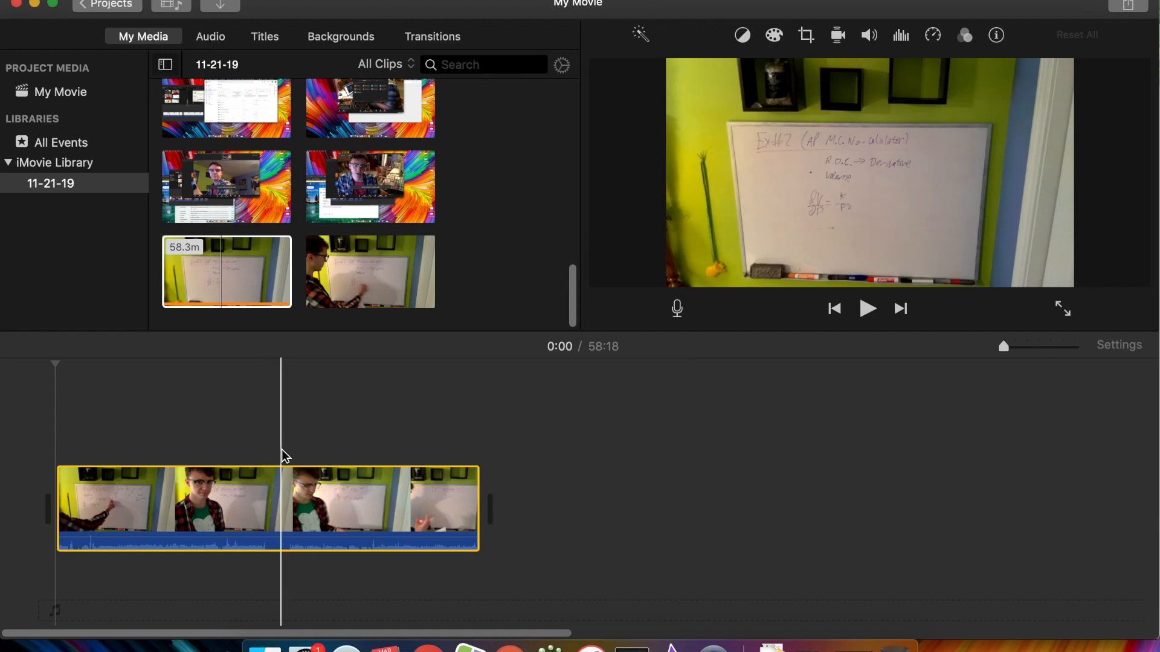
drag(297, 487, 256, 432)
key(Delete)
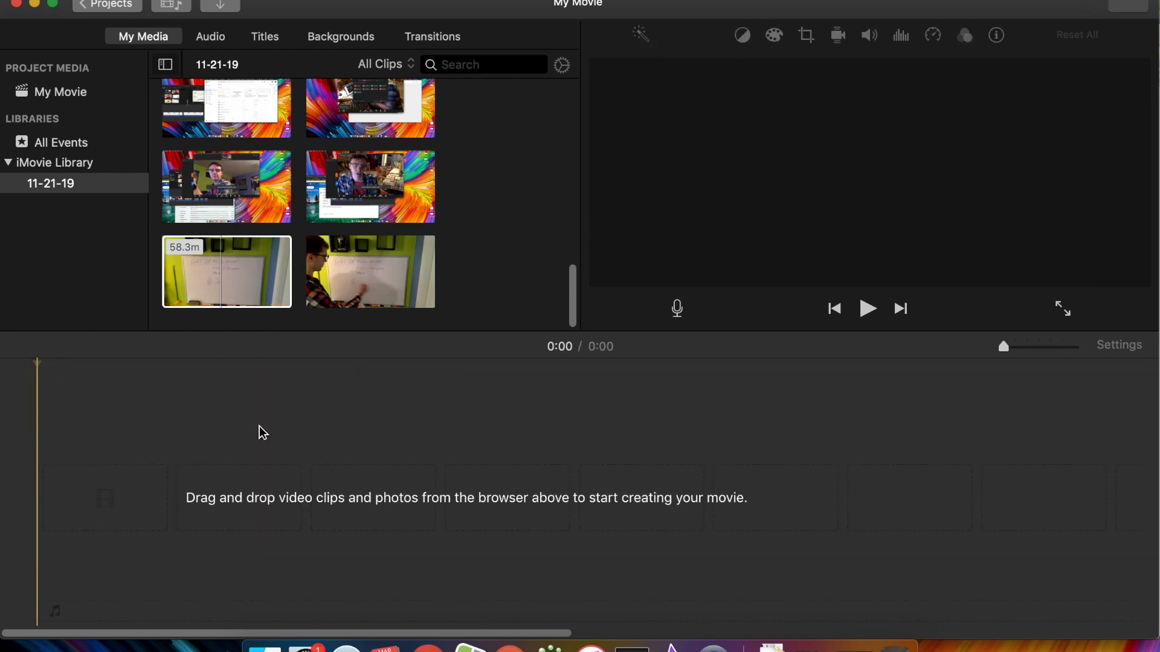
Step: Add the 44.5-minute whiteboard clip to the empty timeline and look at the available sharing destinations
click(355, 272)
drag(392, 278, 272, 459)
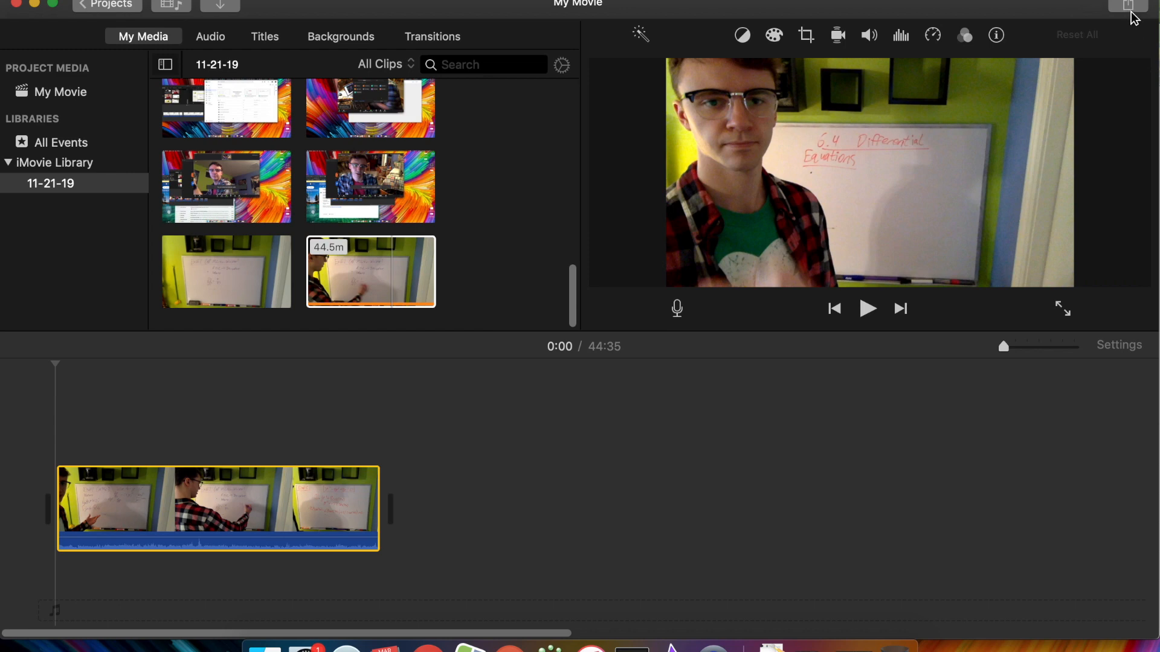
click(1127, 7)
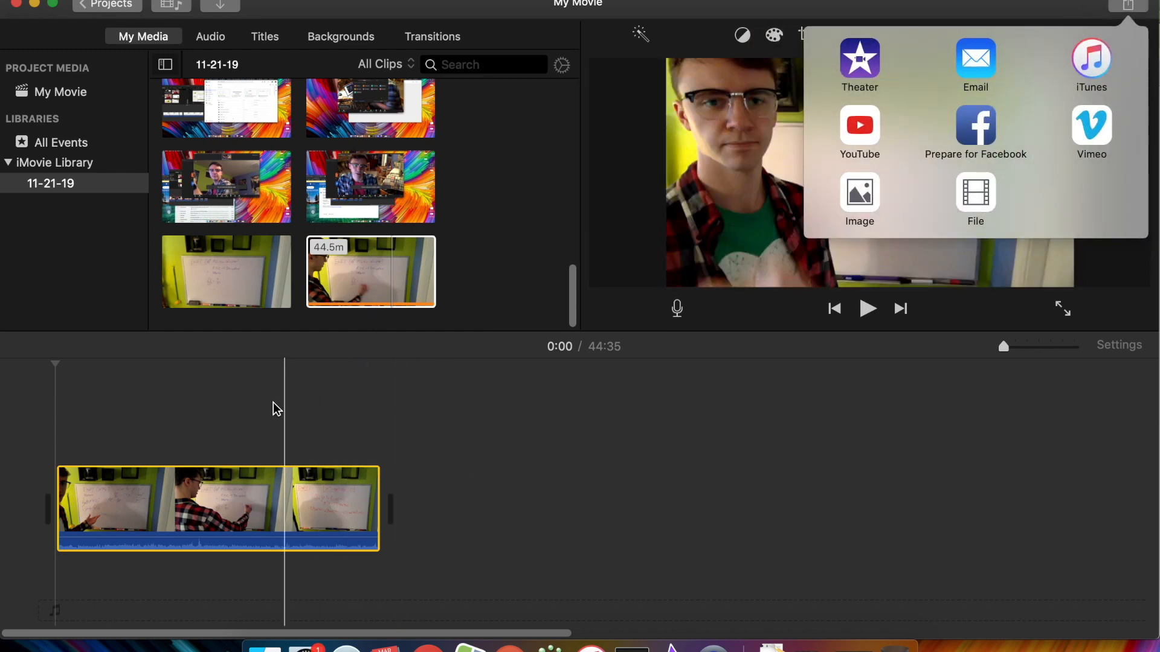
click(334, 406)
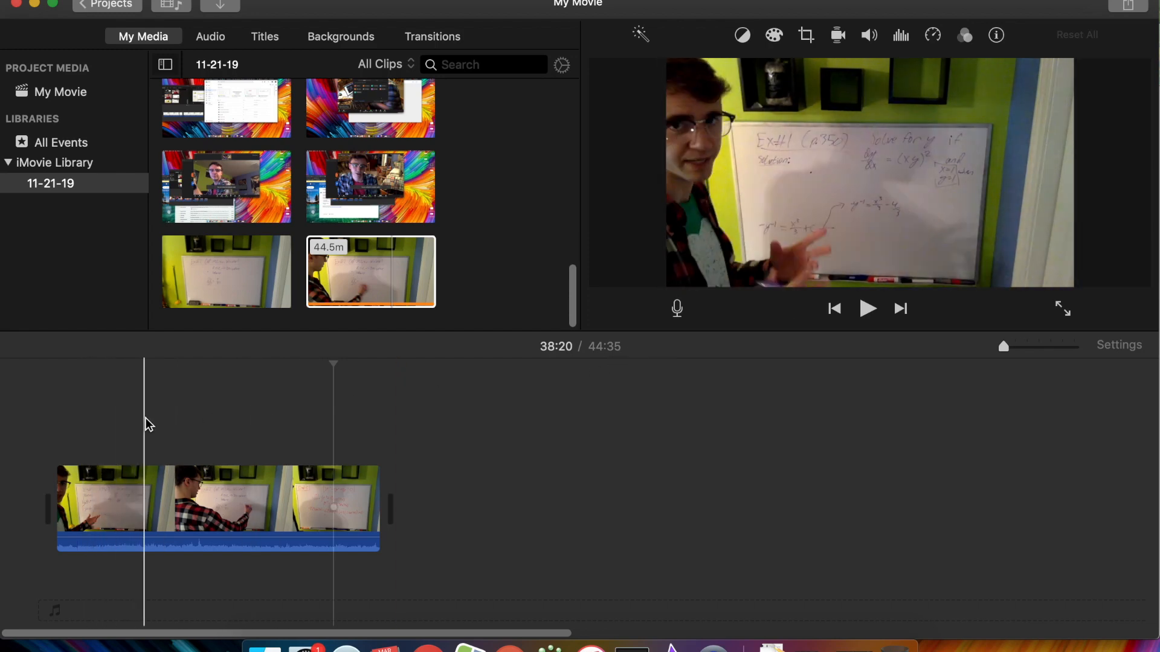
Step: Find a break in the whiteboard lesson, split the clip at 14:36 and delete the part after it
click(176, 409)
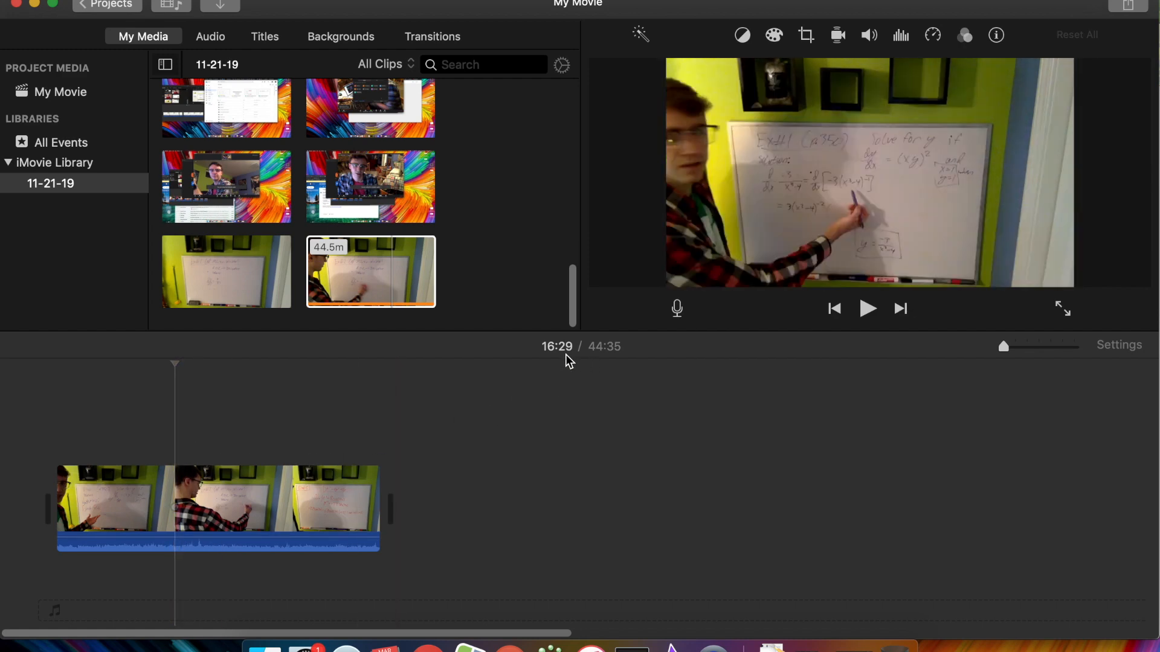
click(162, 424)
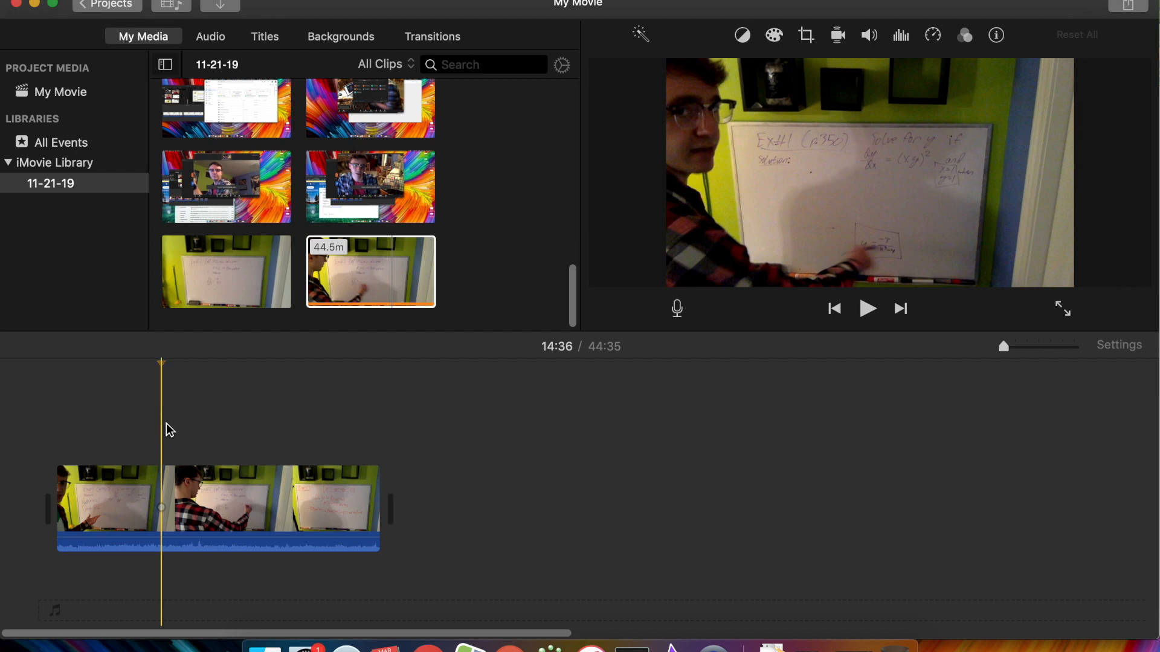
click(168, 423)
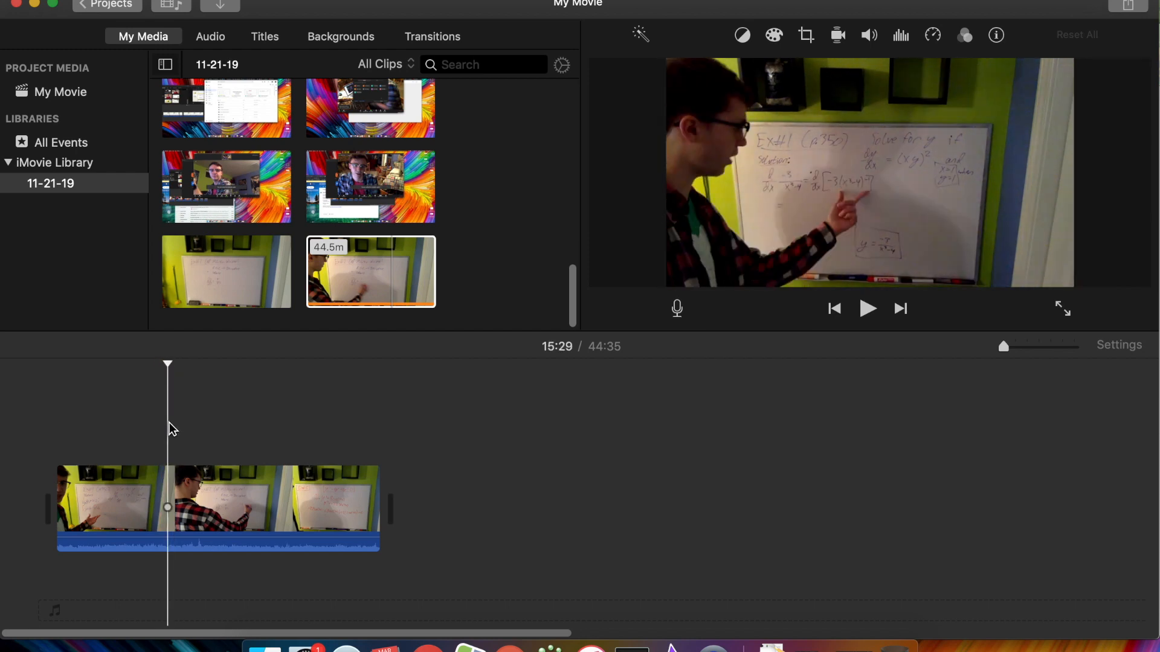
click(139, 418)
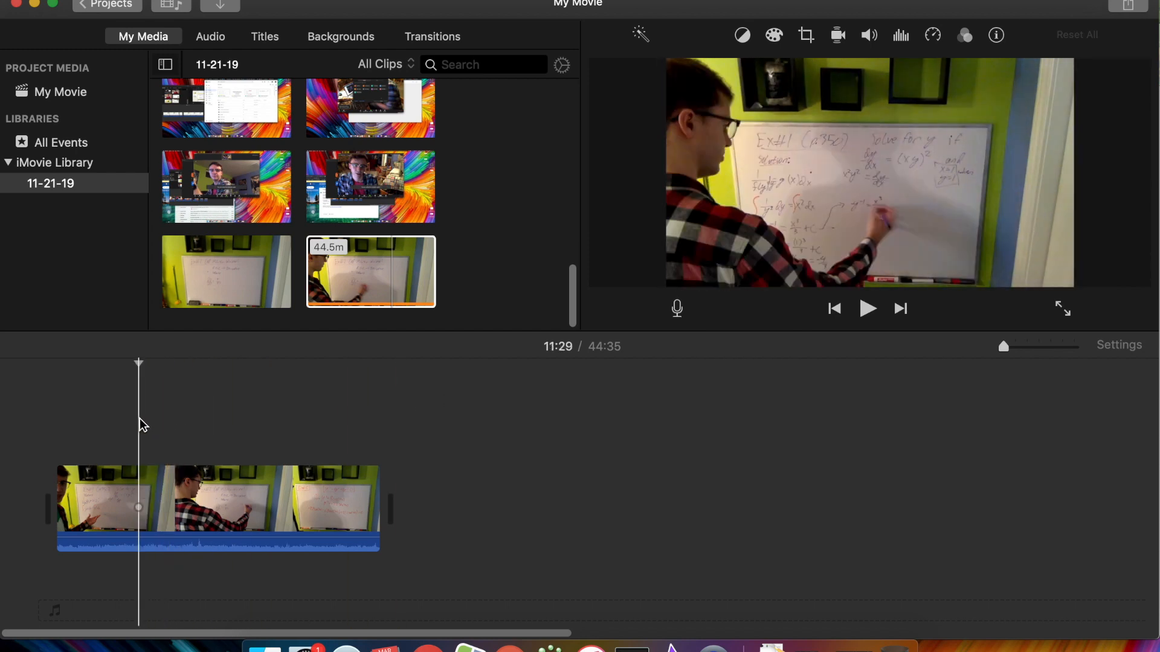
click(153, 418)
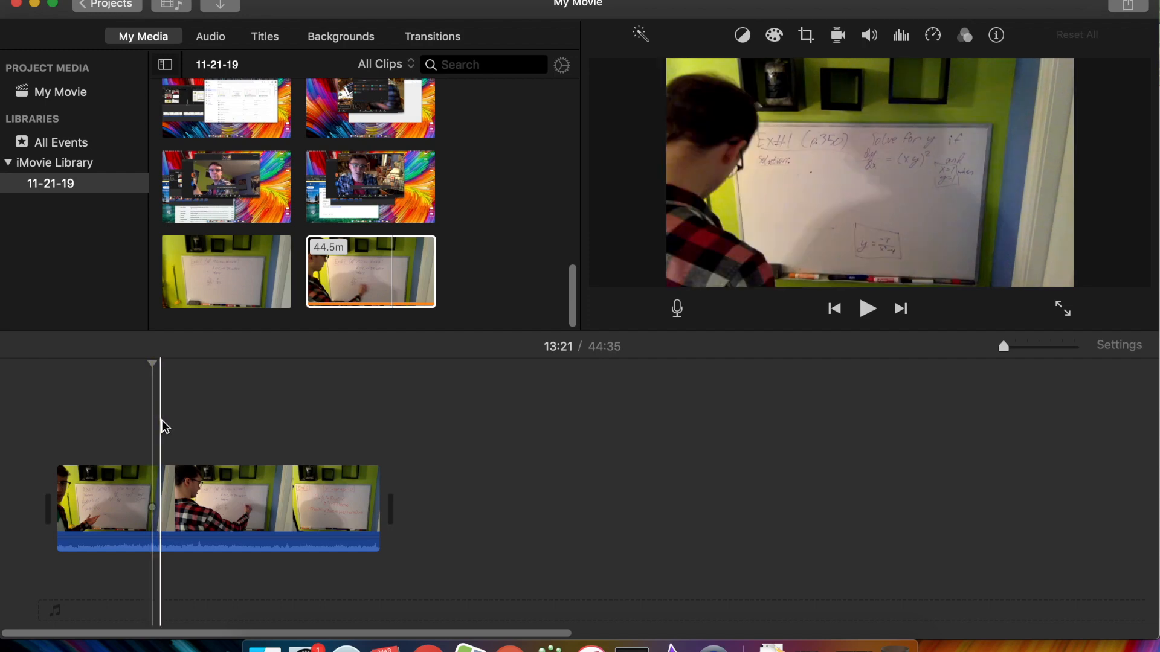
click(162, 419)
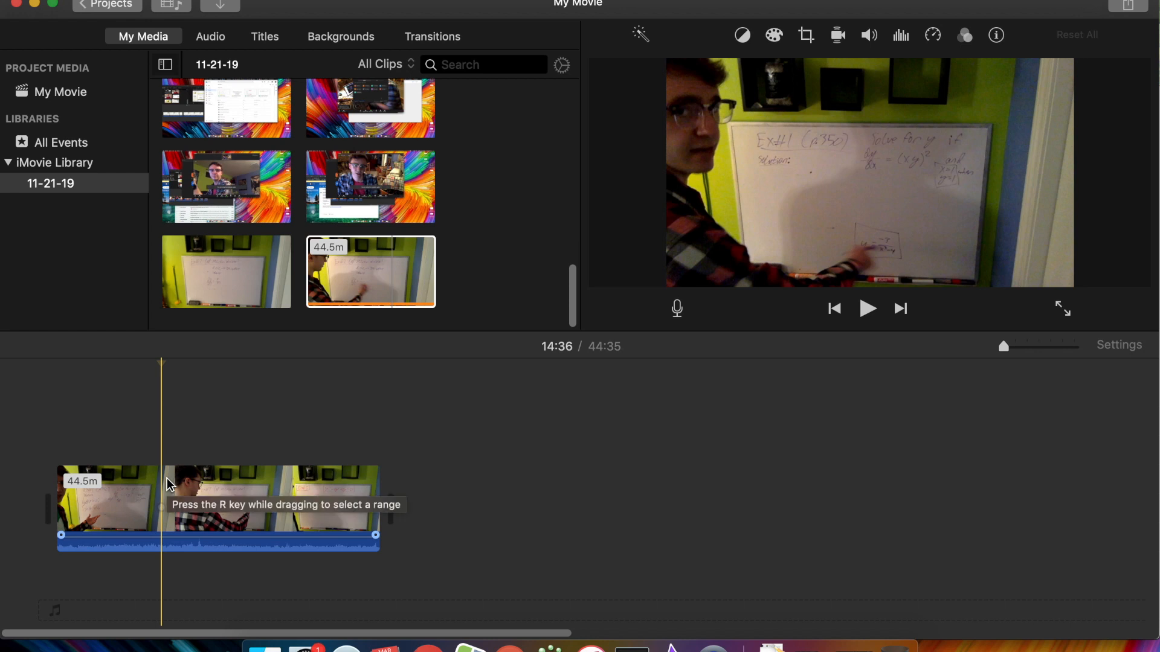
key(super+b)
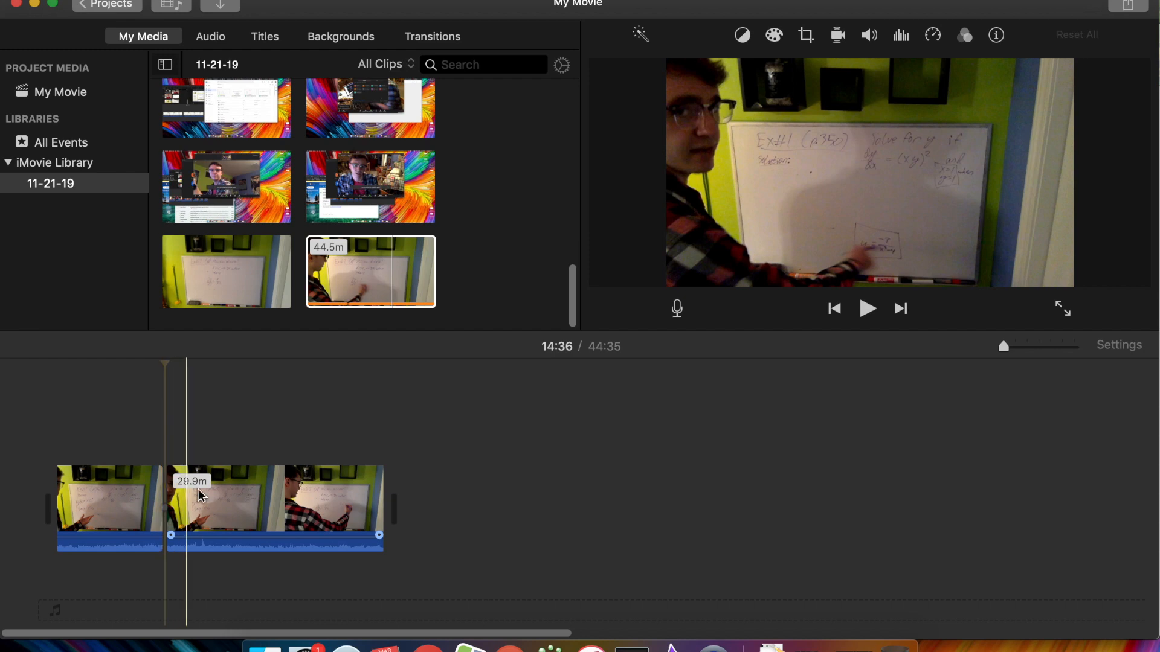
click(320, 516)
key(Delete)
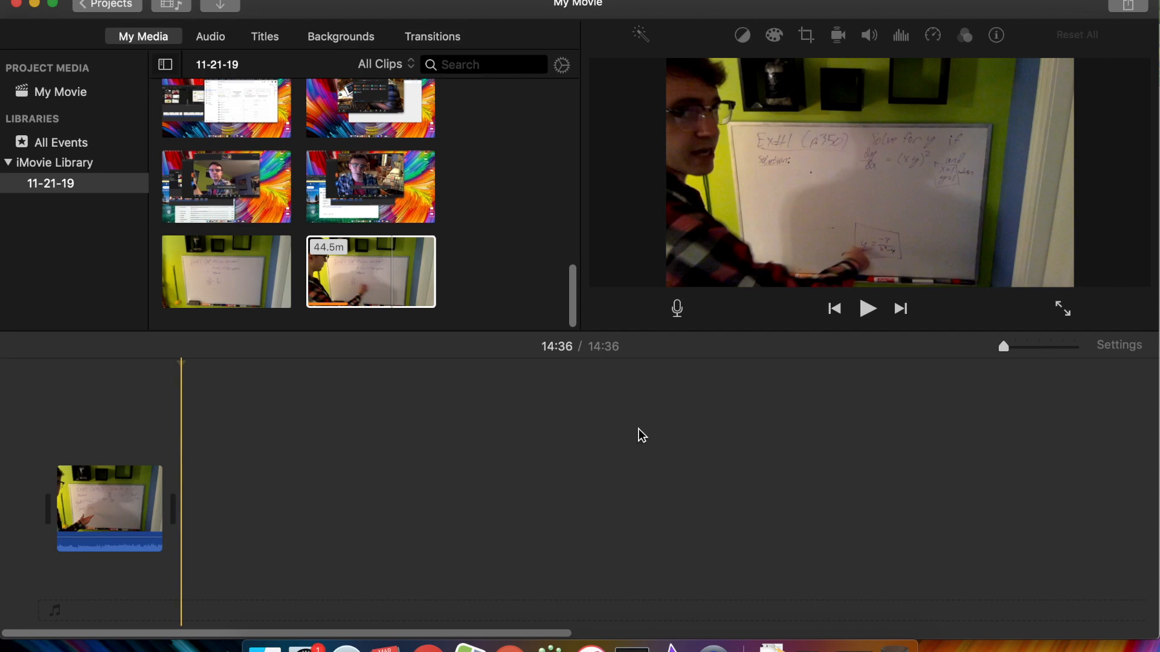
Step: Start a YouTube share of the trimmed movie and title it "diff eq part 1"
click(1128, 6)
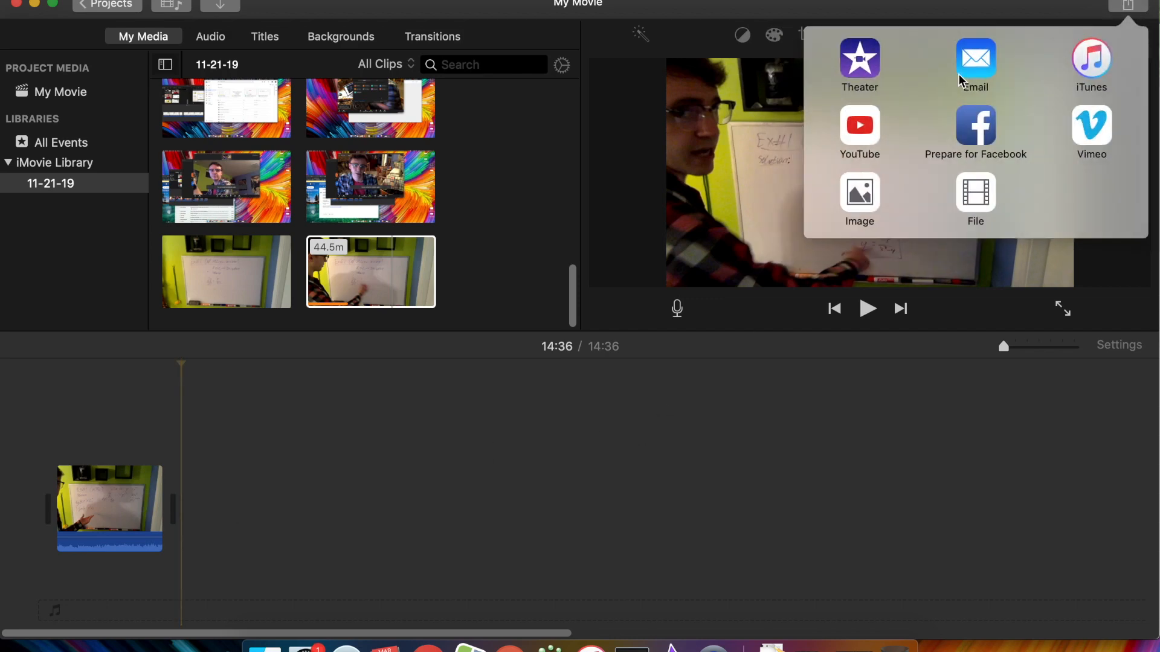
click(871, 126)
triple_click(734, 116)
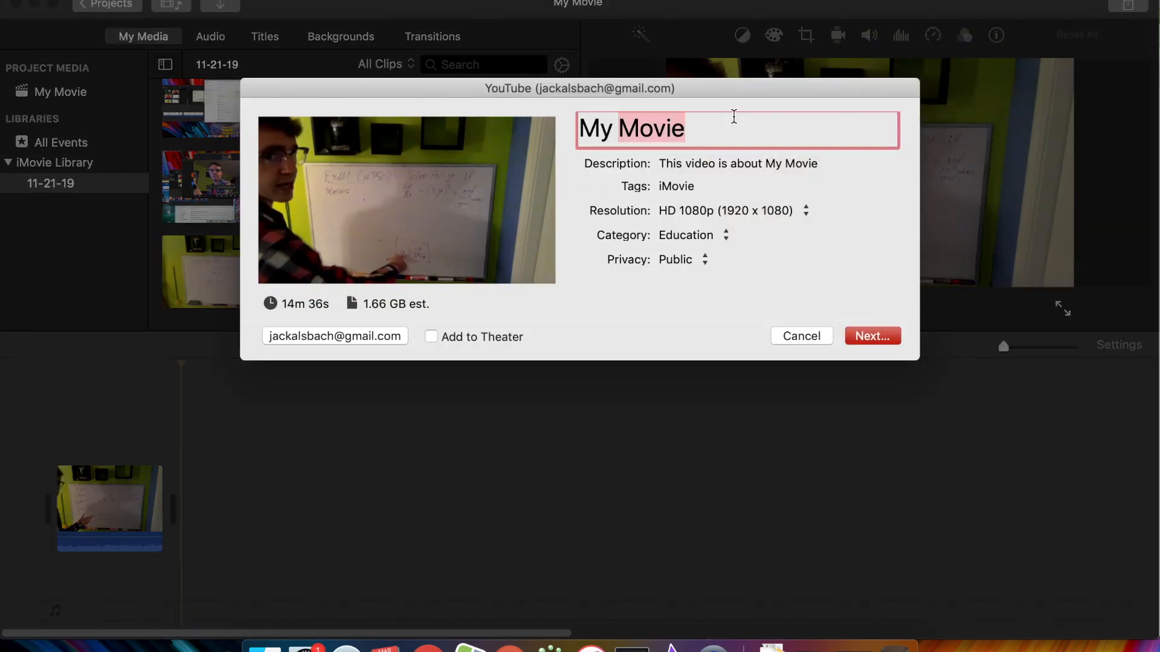
text(d)
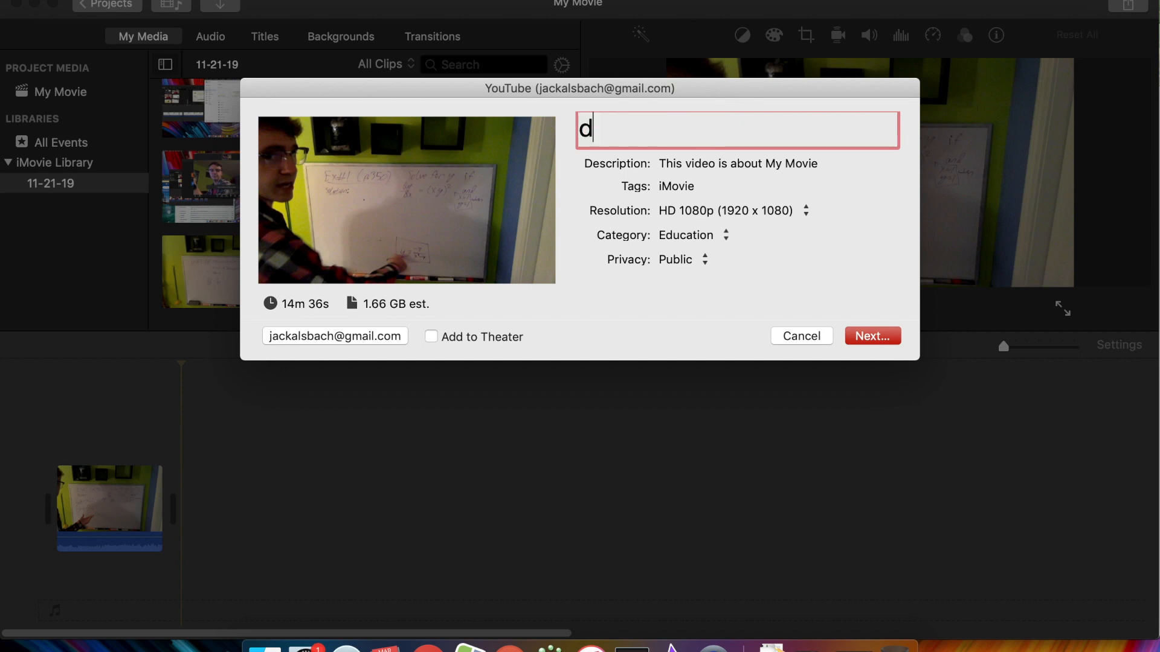
text(iff eq part)
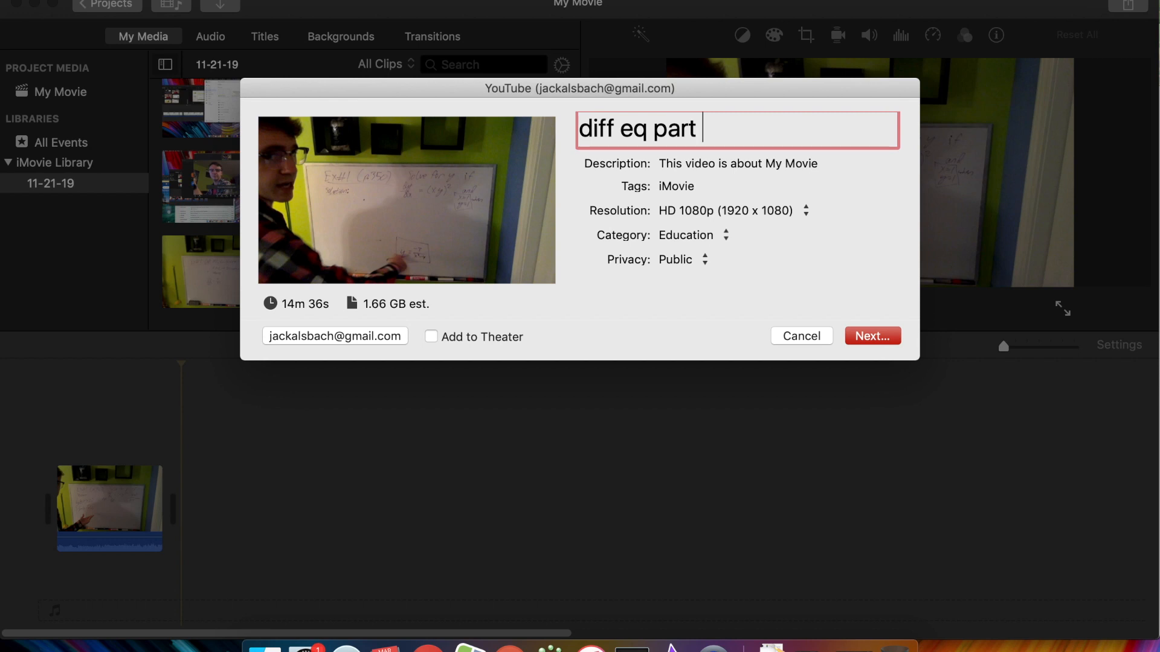
key(BackSpace)
text(1)
key(Tab)
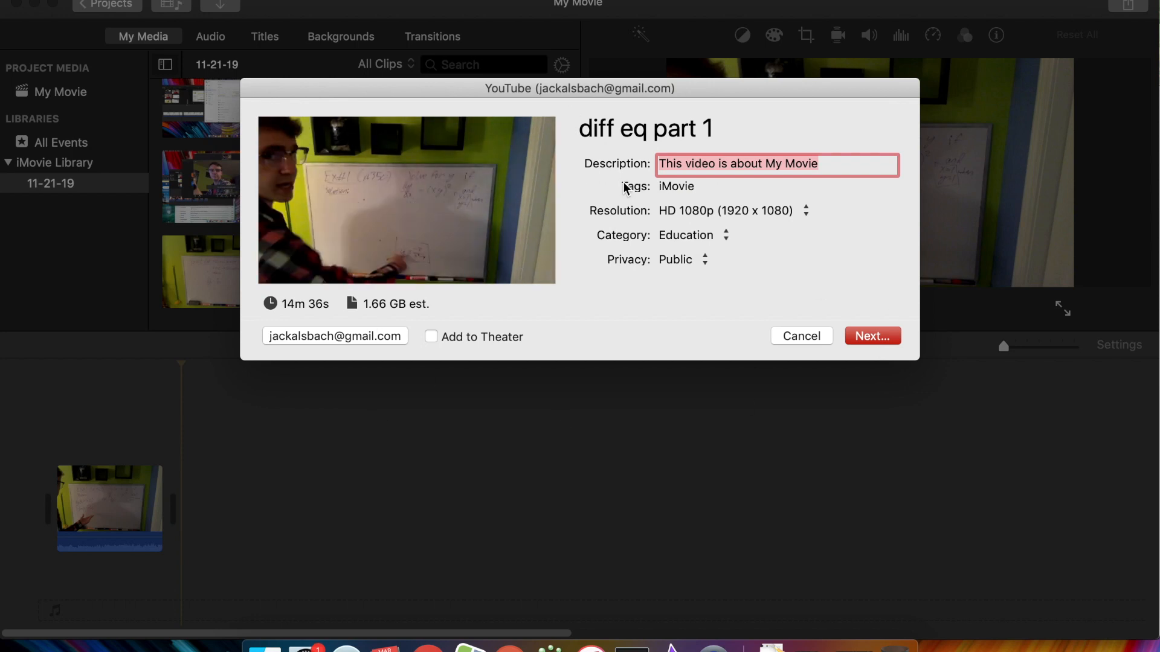
Step: Proceed to the YouTube Terms of Service without publishing, and cancel the share
click(873, 339)
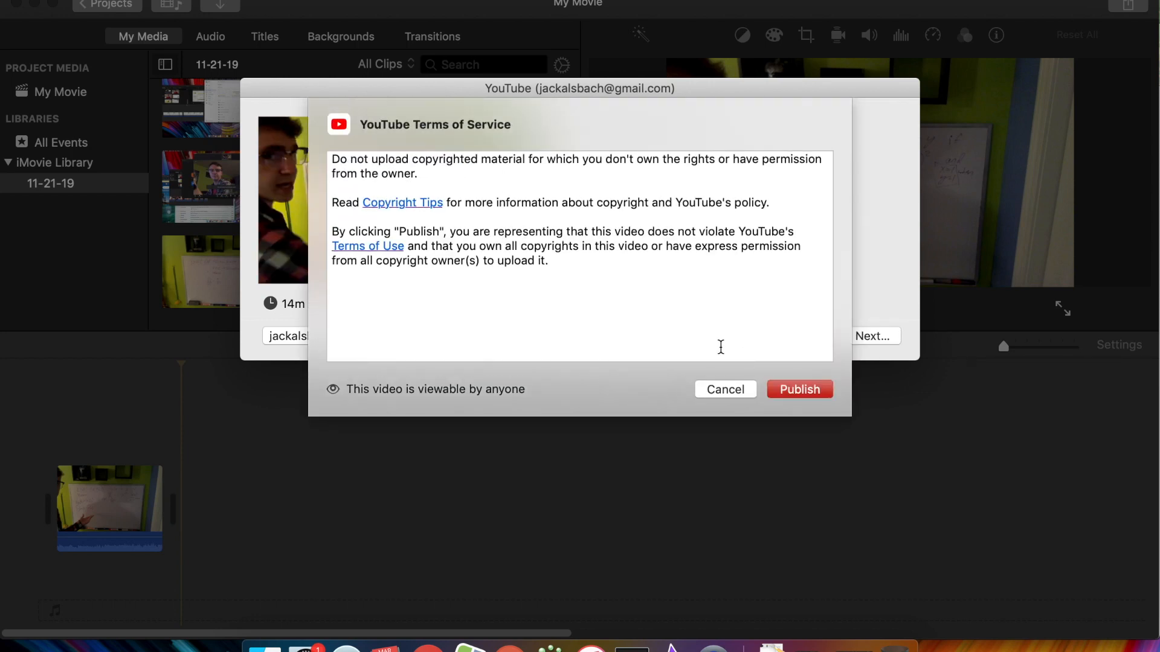
click(728, 394)
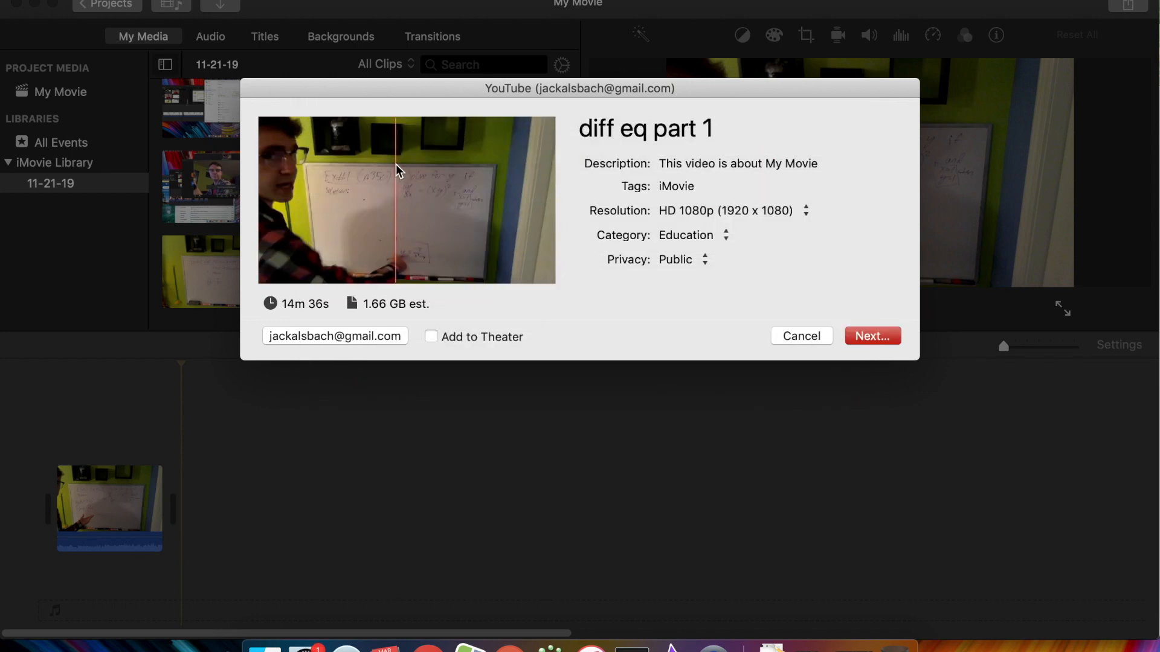
click(798, 336)
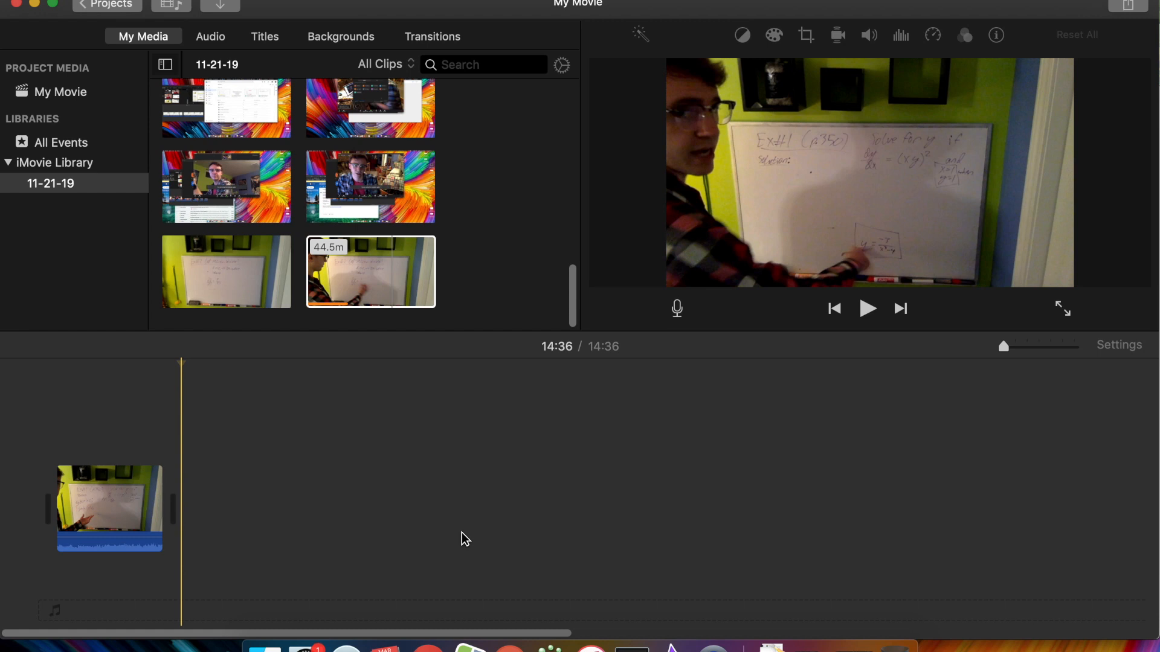
Step: Compare the estimated YouTube file sizes at HD 720p and HD 1080p, and cancel the share
click(1128, 6)
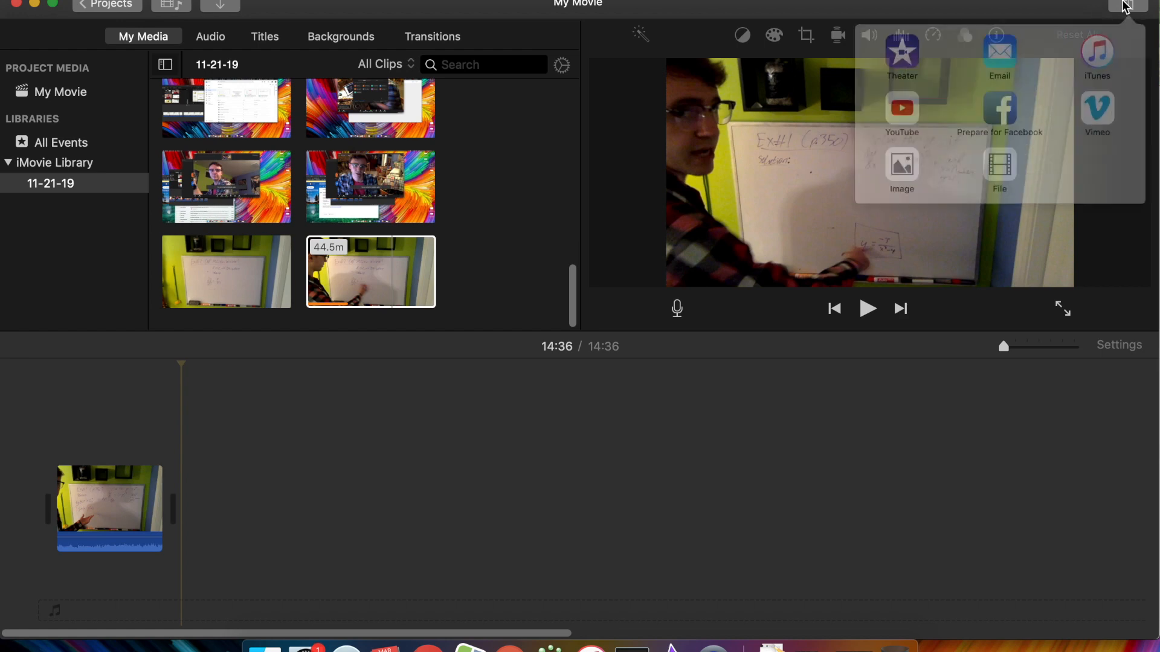
click(860, 127)
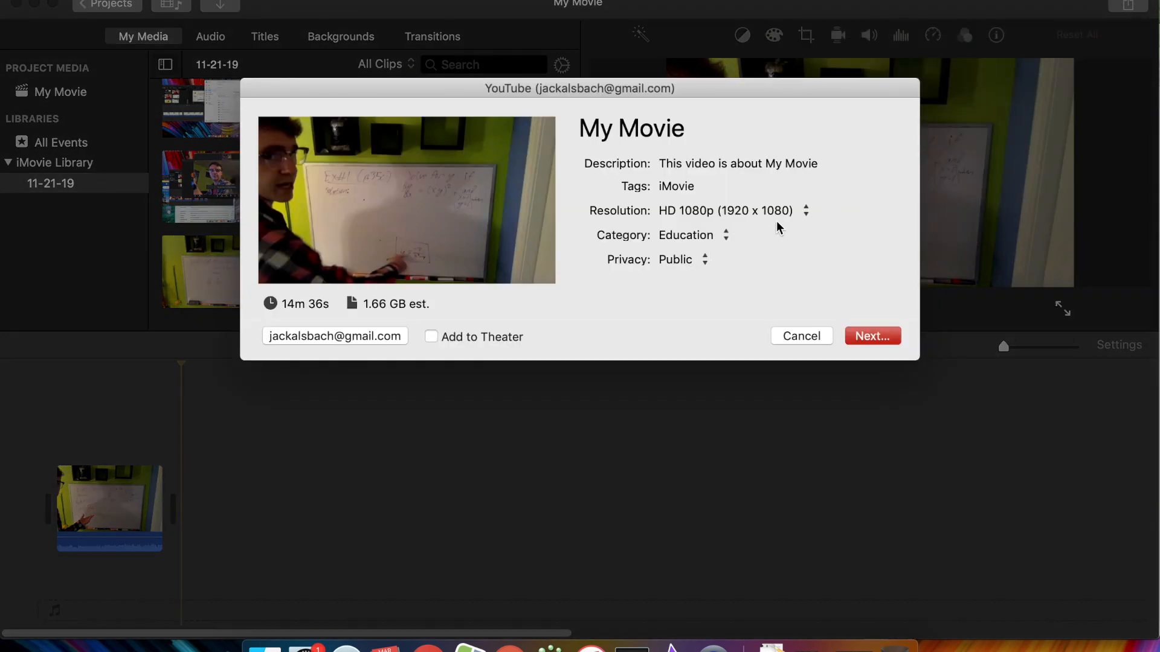
click(709, 209)
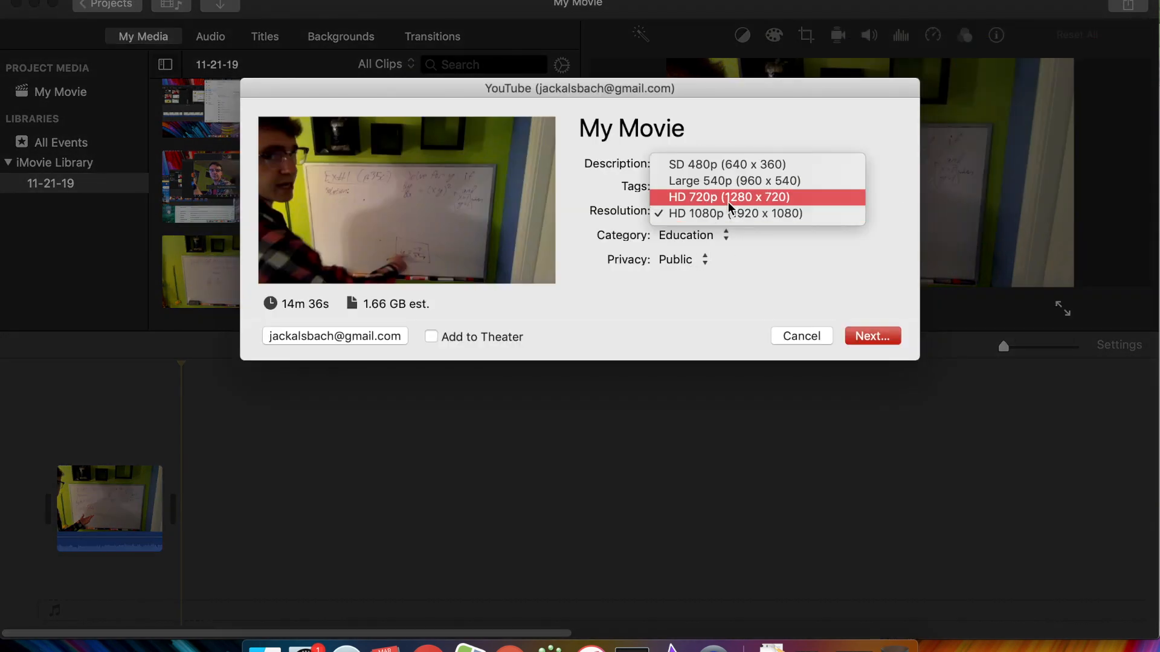
click(813, 203)
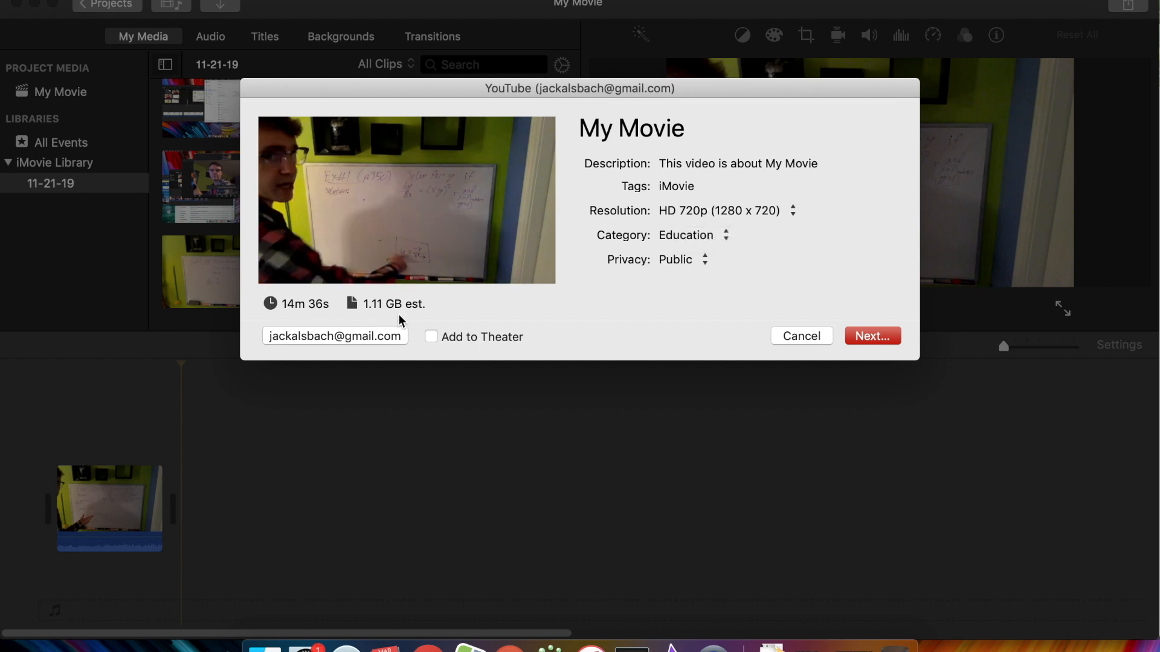
click(724, 212)
click(717, 229)
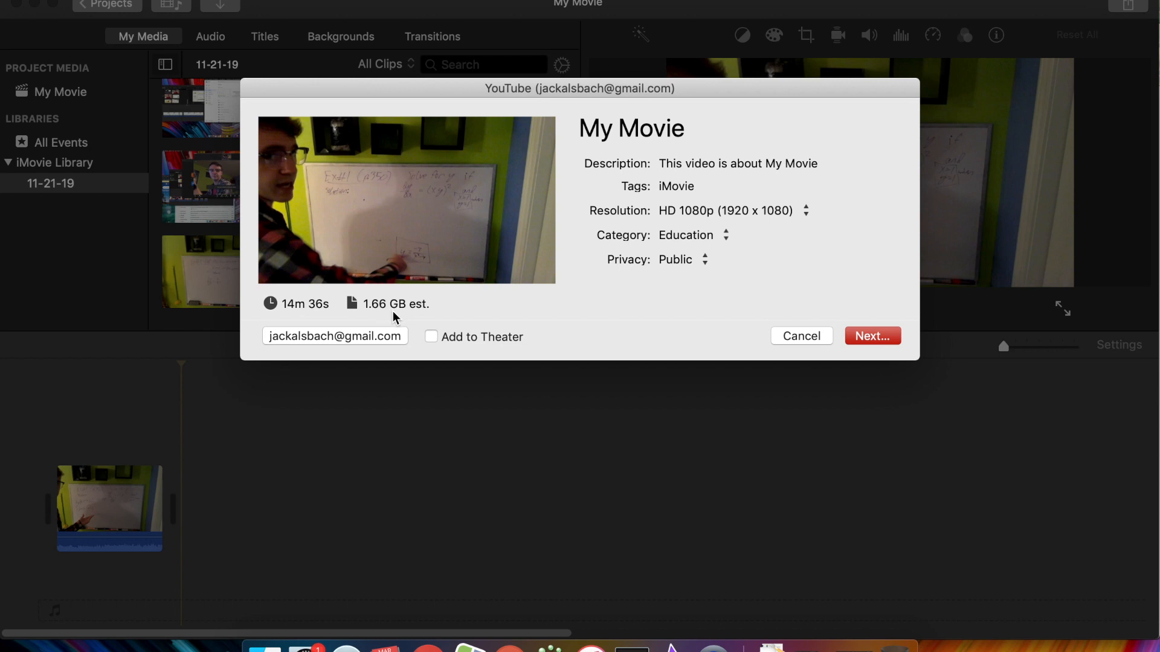
click(801, 337)
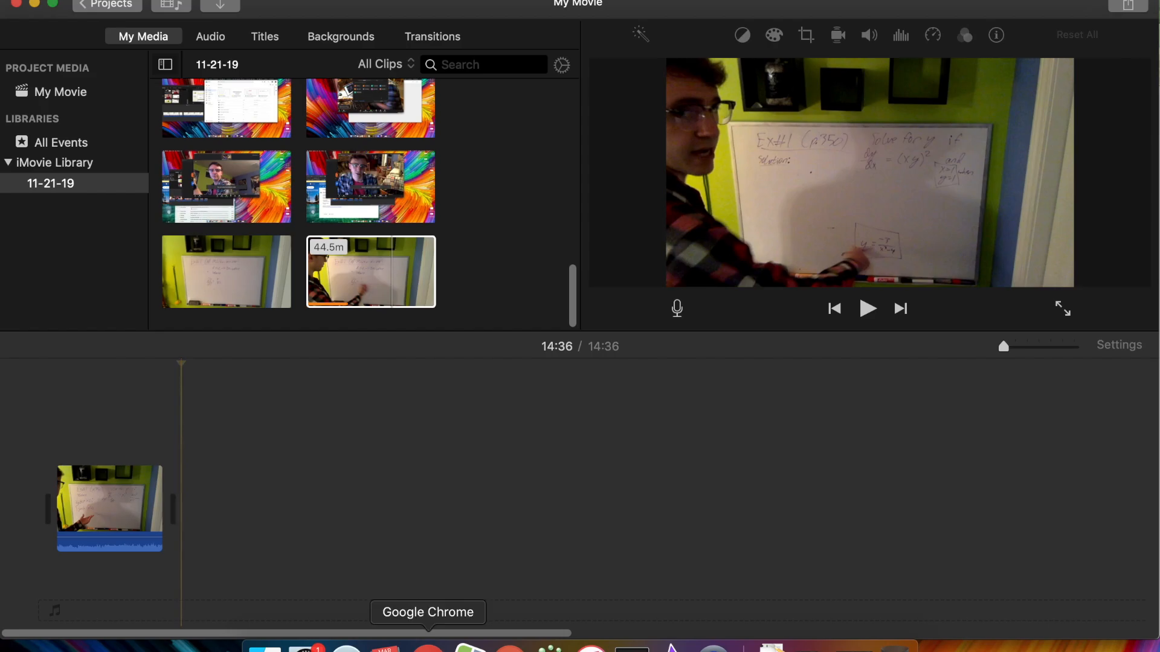
Step: Switch to Google Chrome, search for an internet speed test, run it to check the connection and close the results
click(428, 645)
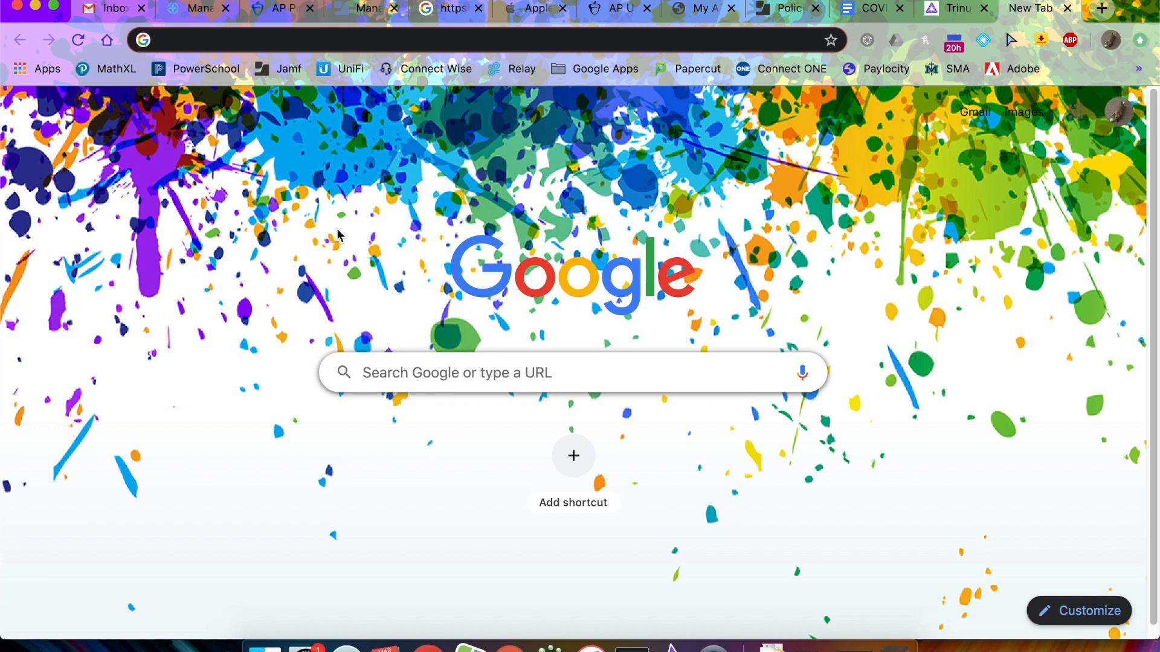
text(internet speed teset)
key(Return)
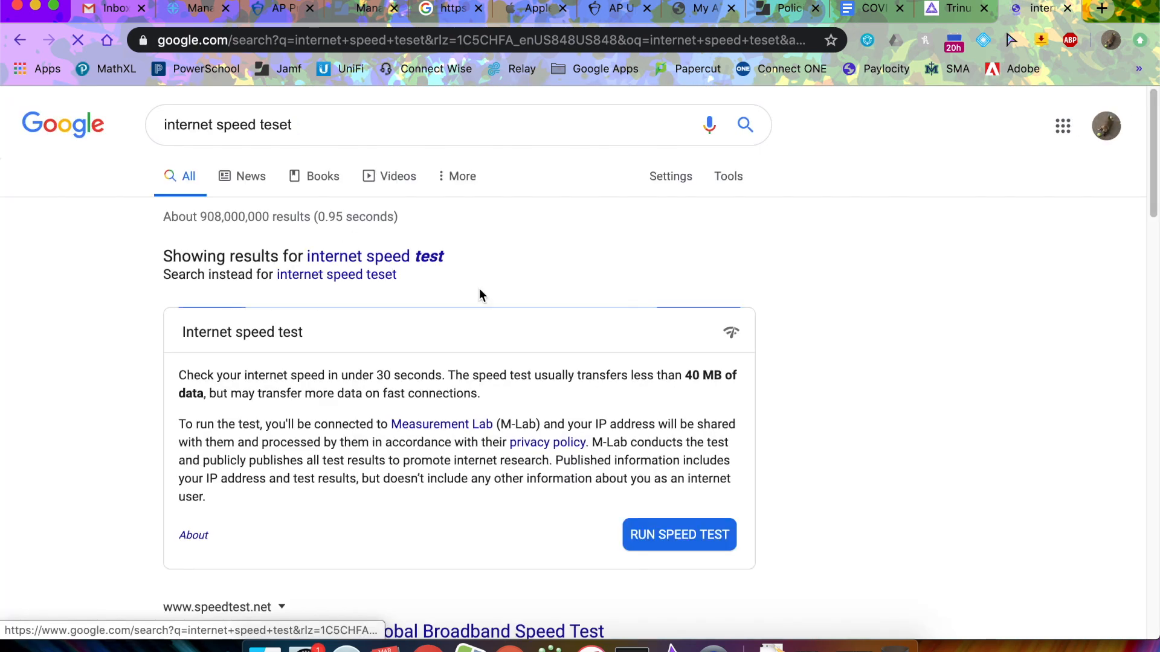
scroll(661, 302, down, 2)
click(654, 468)
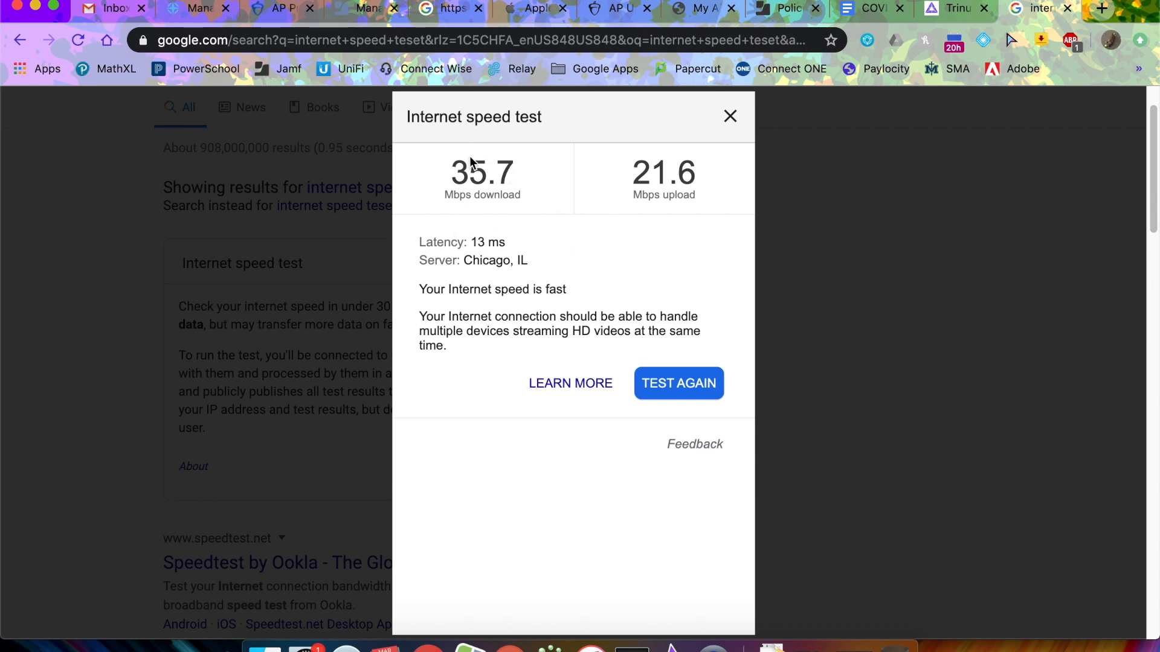
click(729, 124)
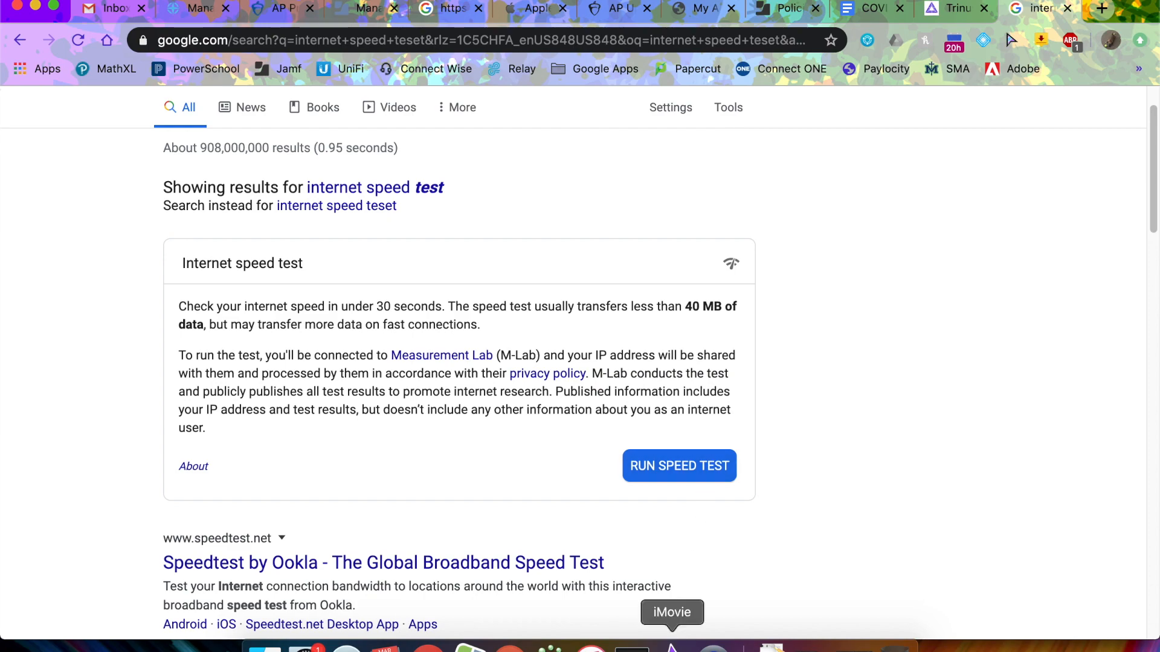
Step: Switch back to iMovie and replace the trimmed timeline clip with the full 44.5-minute whiteboard clip
click(672, 647)
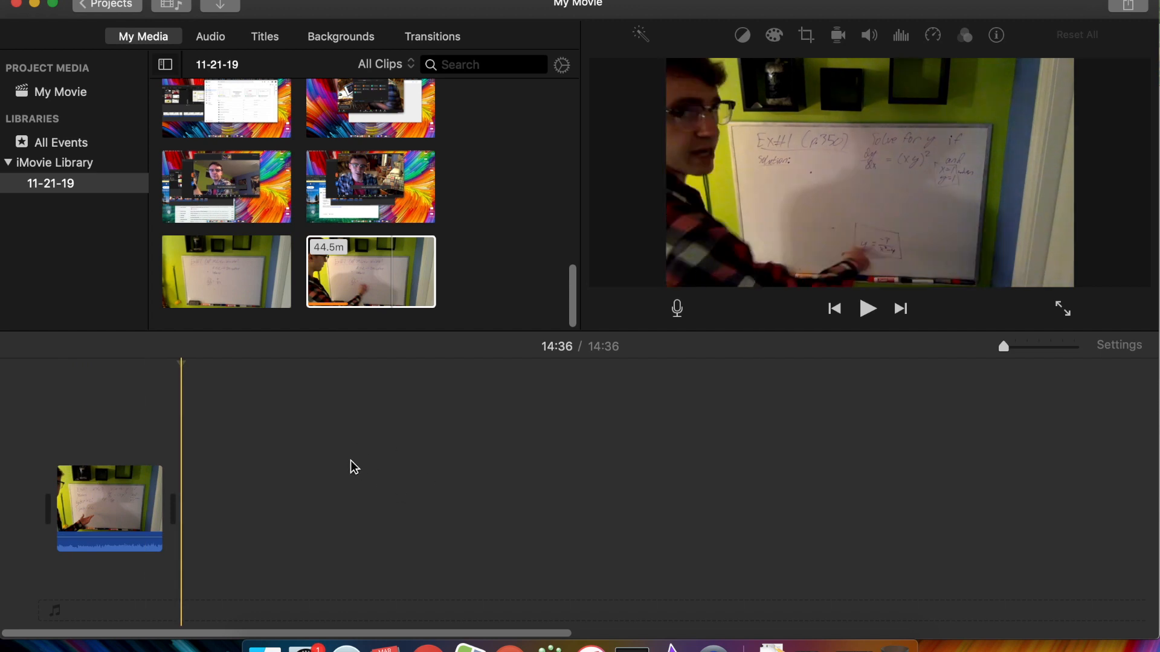
click(127, 509)
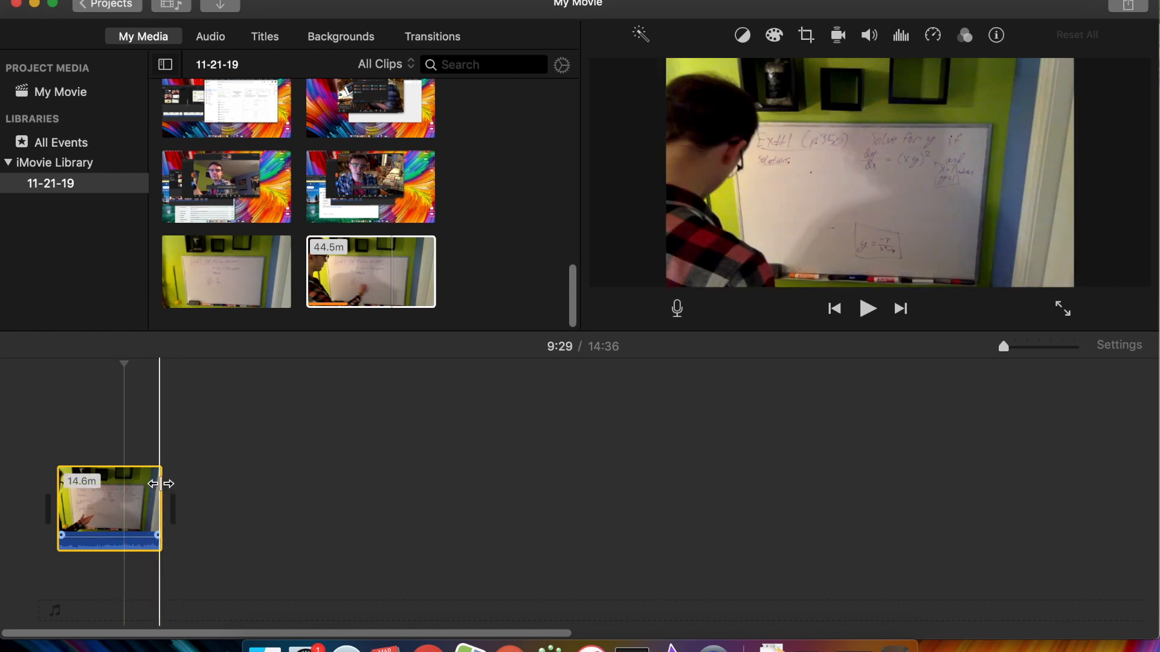
click(177, 485)
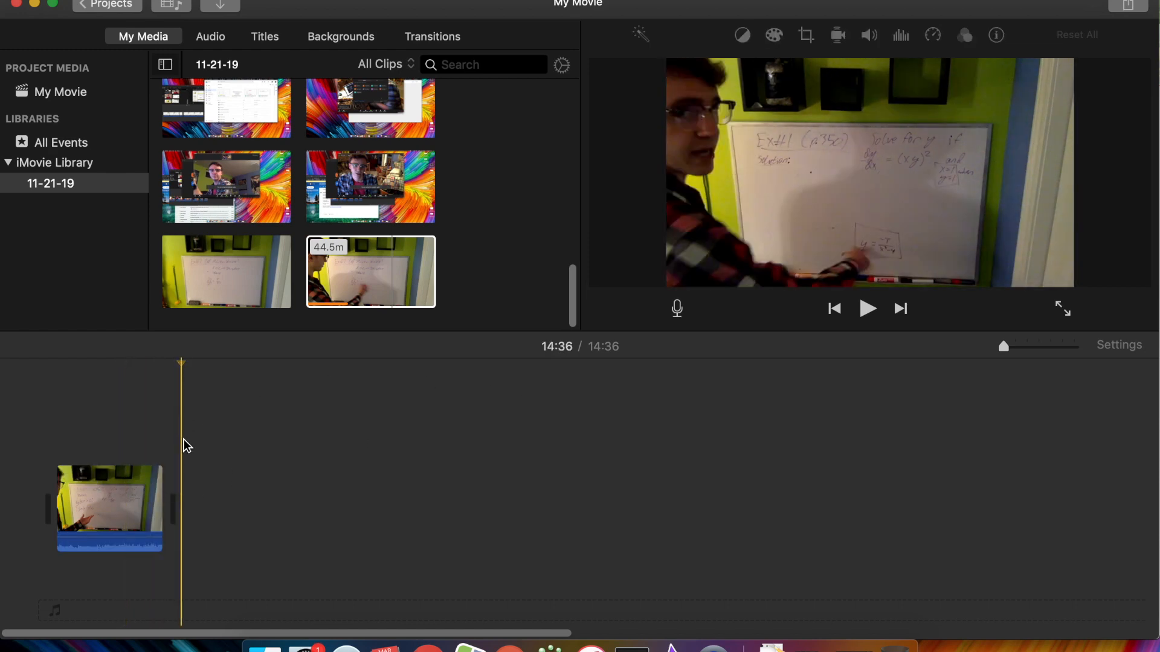
click(121, 487)
key(Delete)
drag(371, 242, 191, 501)
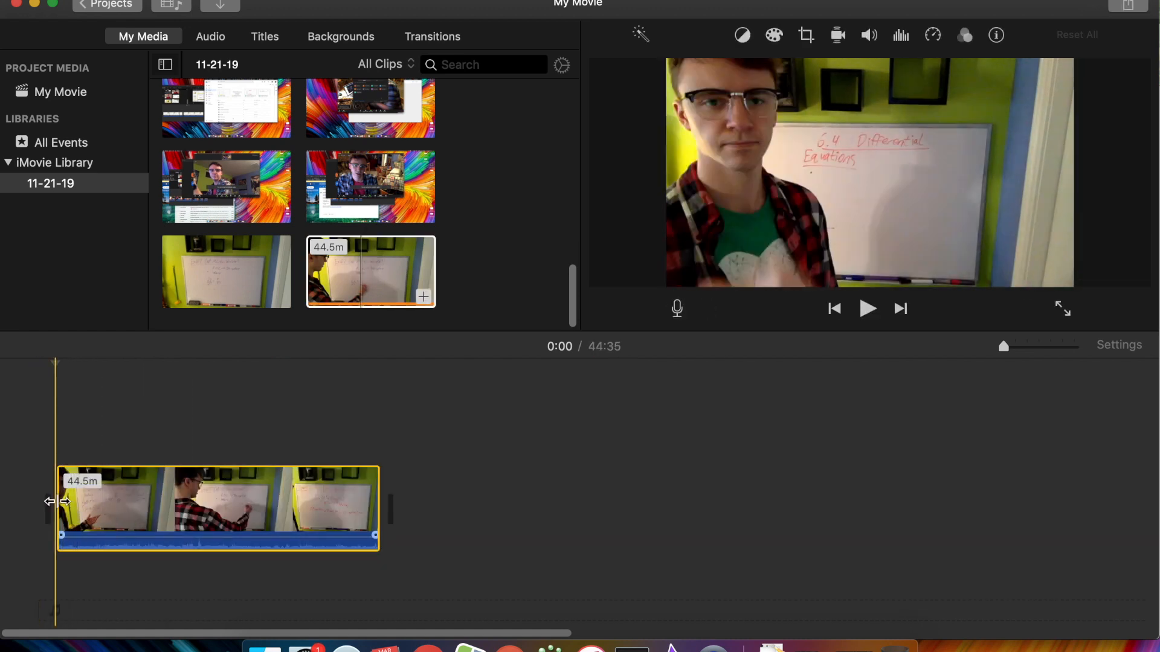
Step: Split the full whiteboard clip at 13:59 and delete the part before the split
click(58, 501)
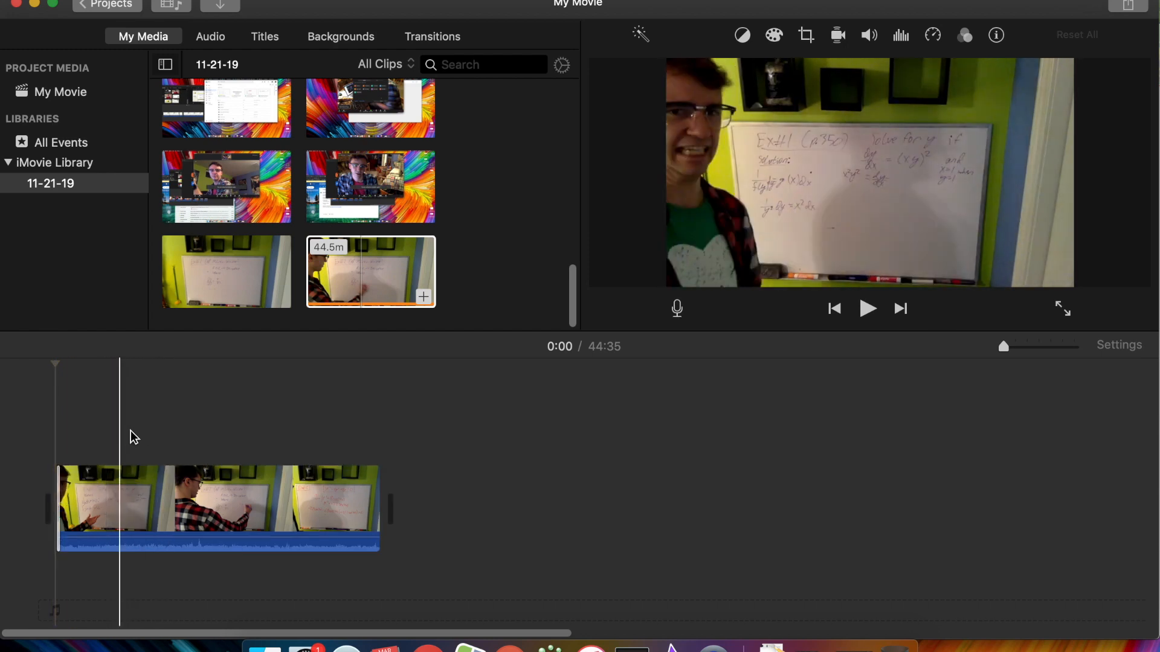
click(147, 443)
click(157, 445)
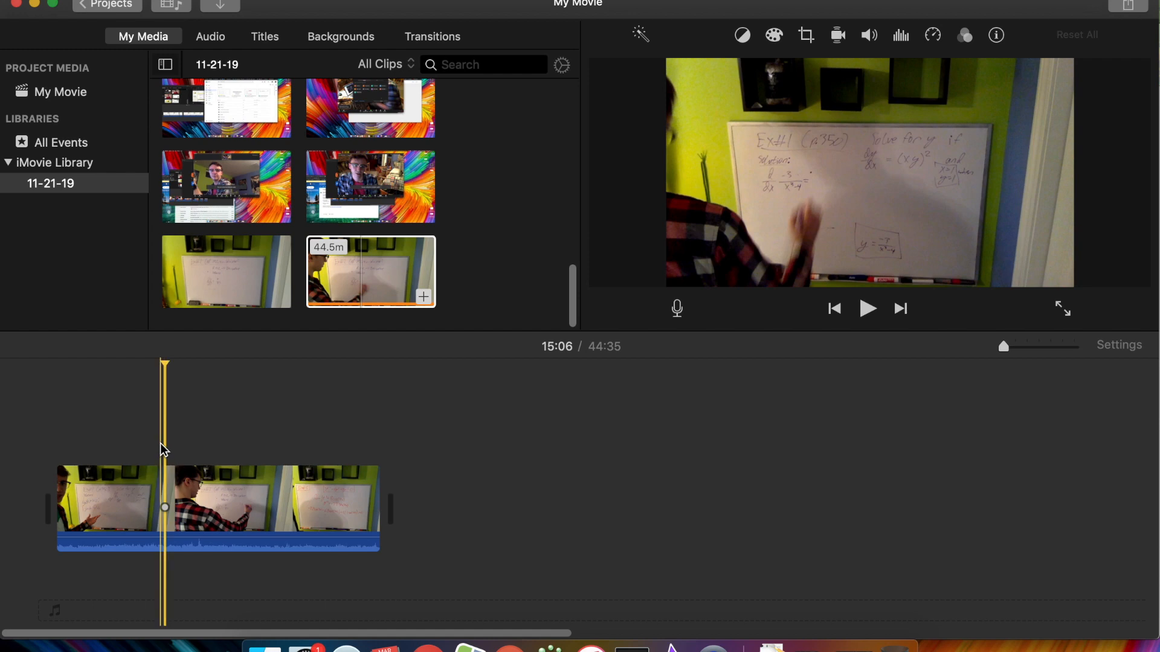
click(143, 448)
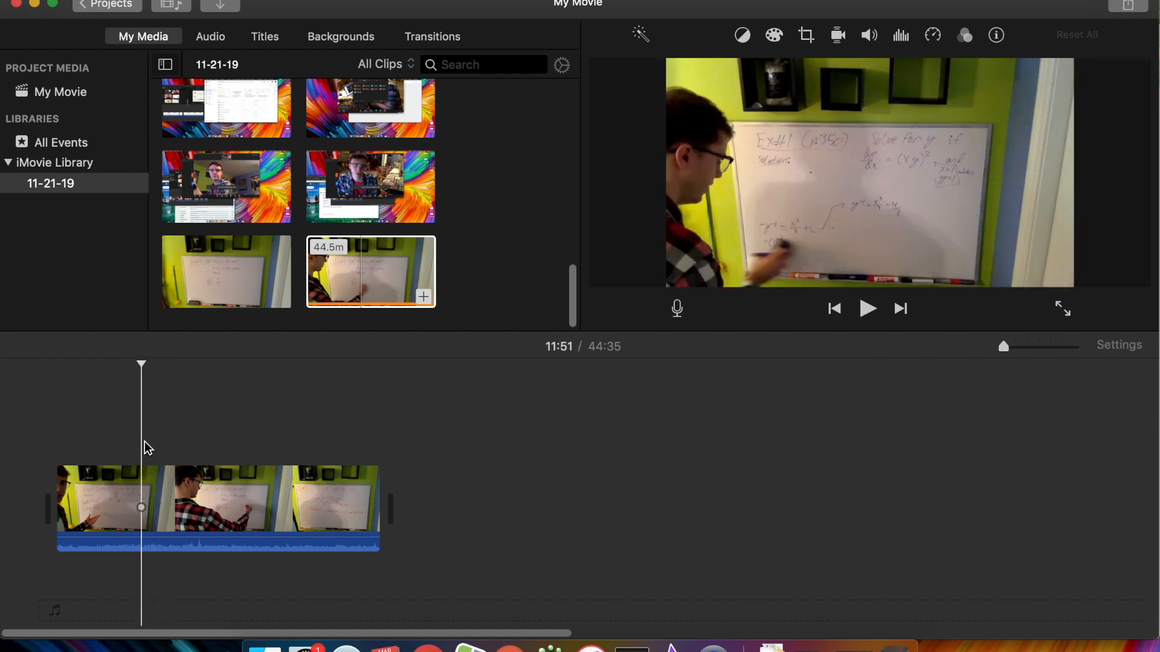
click(166, 448)
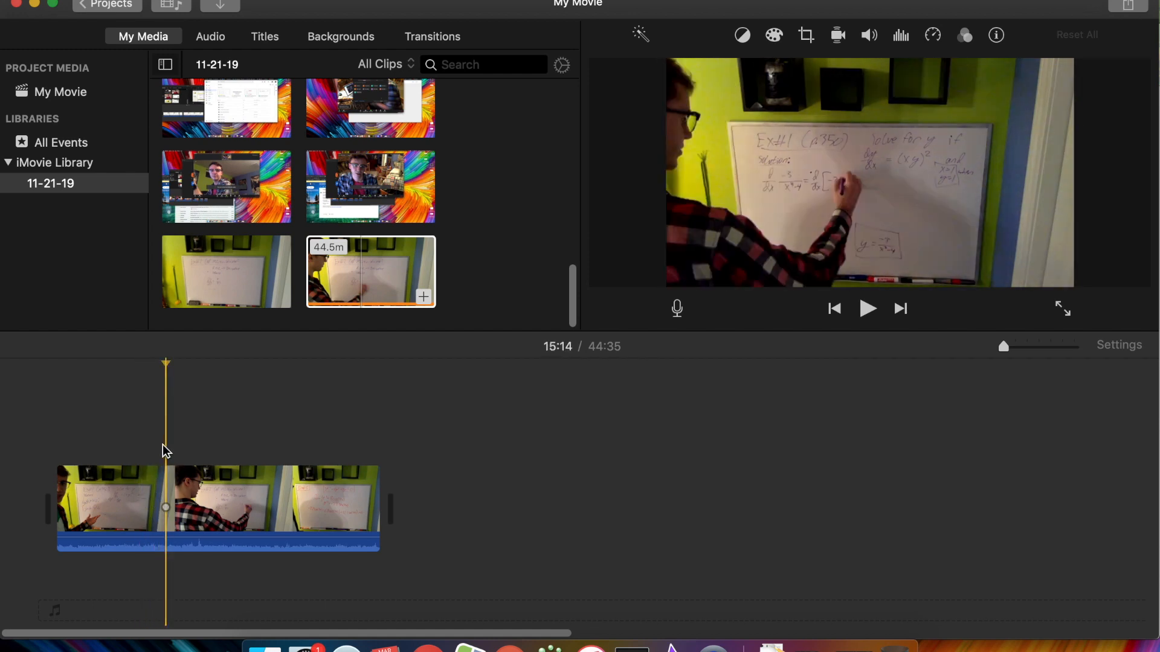
click(159, 448)
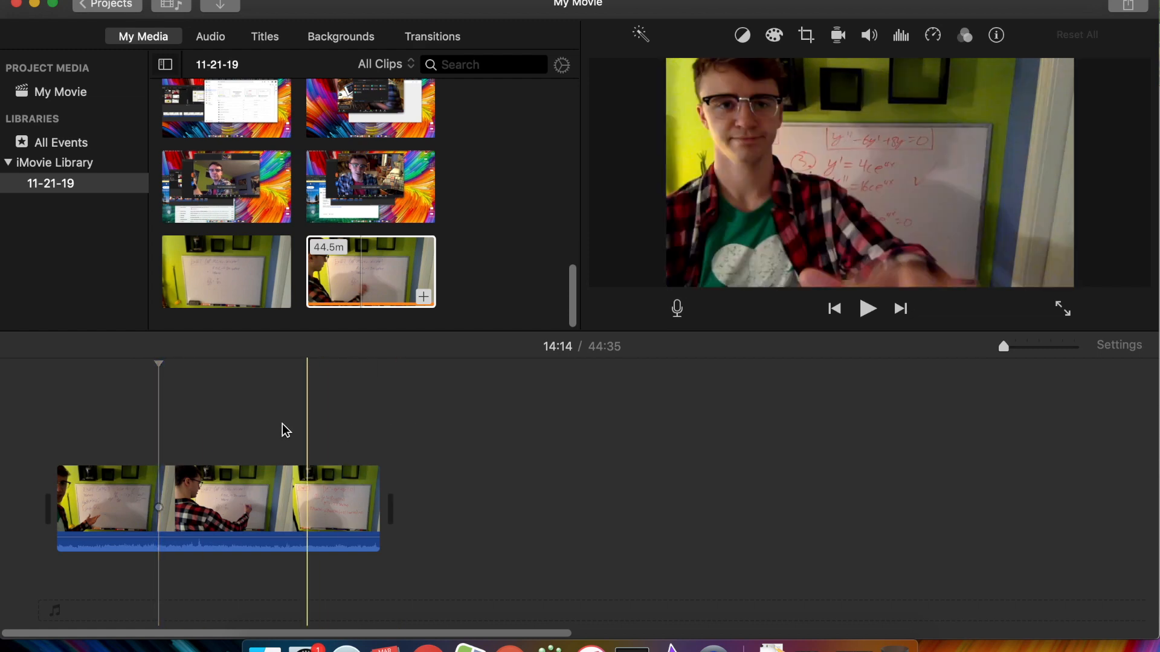
click(165, 416)
click(158, 420)
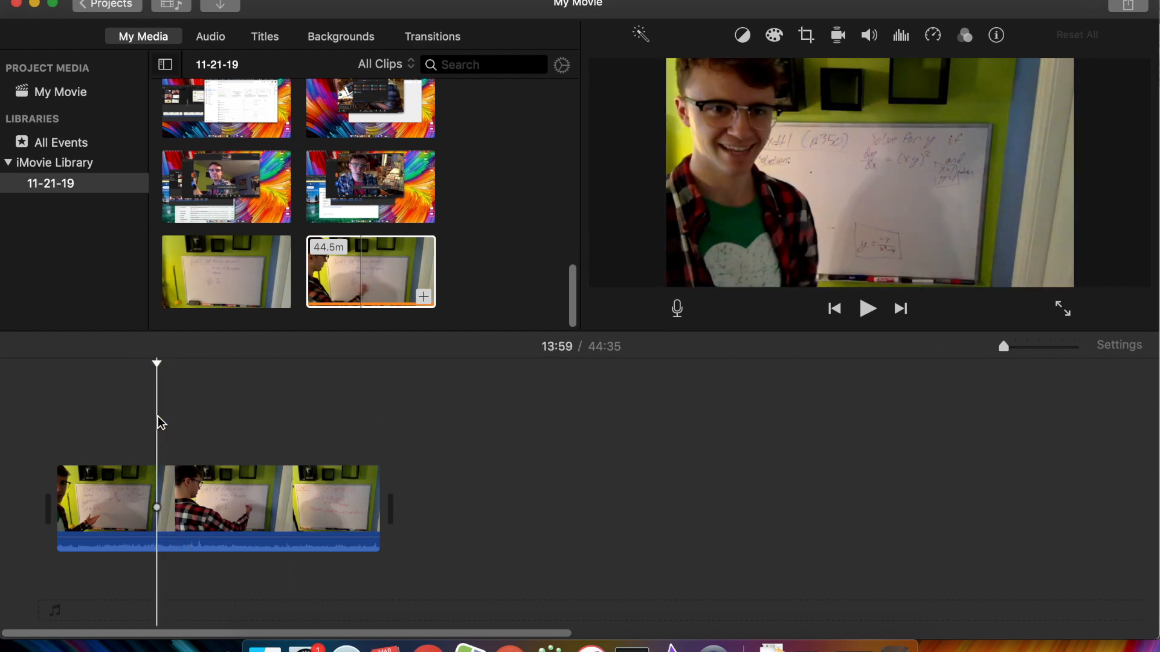
key(super+b)
click(110, 501)
key(Delete)
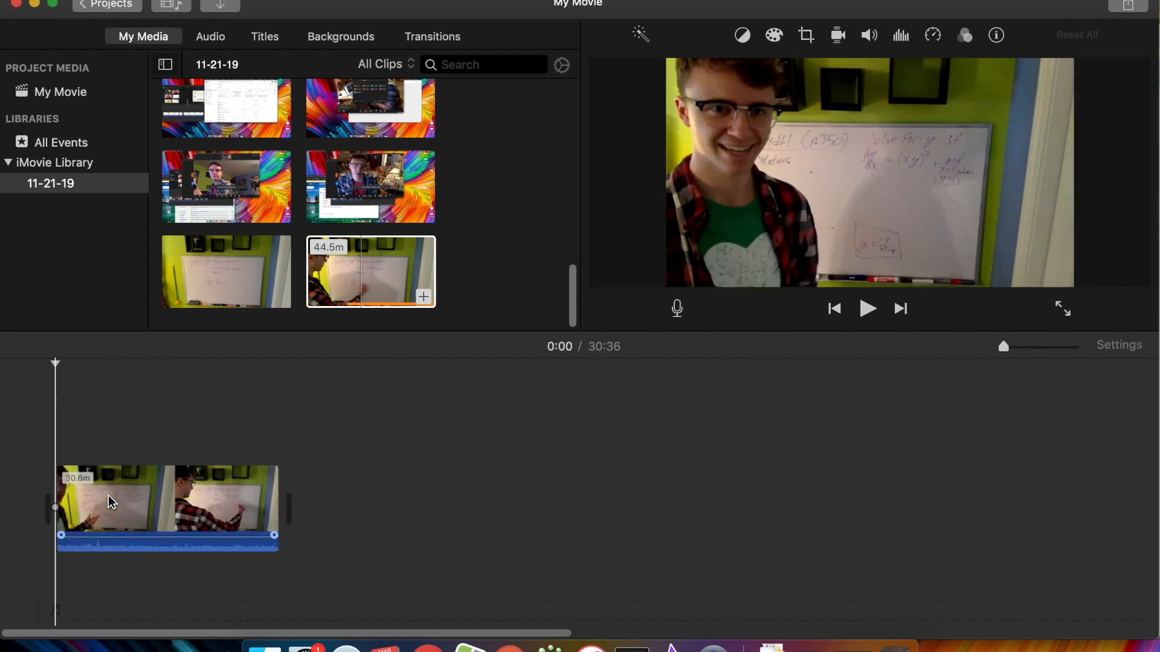
Step: Trim the end of the remaining clip to a total length of 14:44, and look at the share destinations without sharing
click(110, 492)
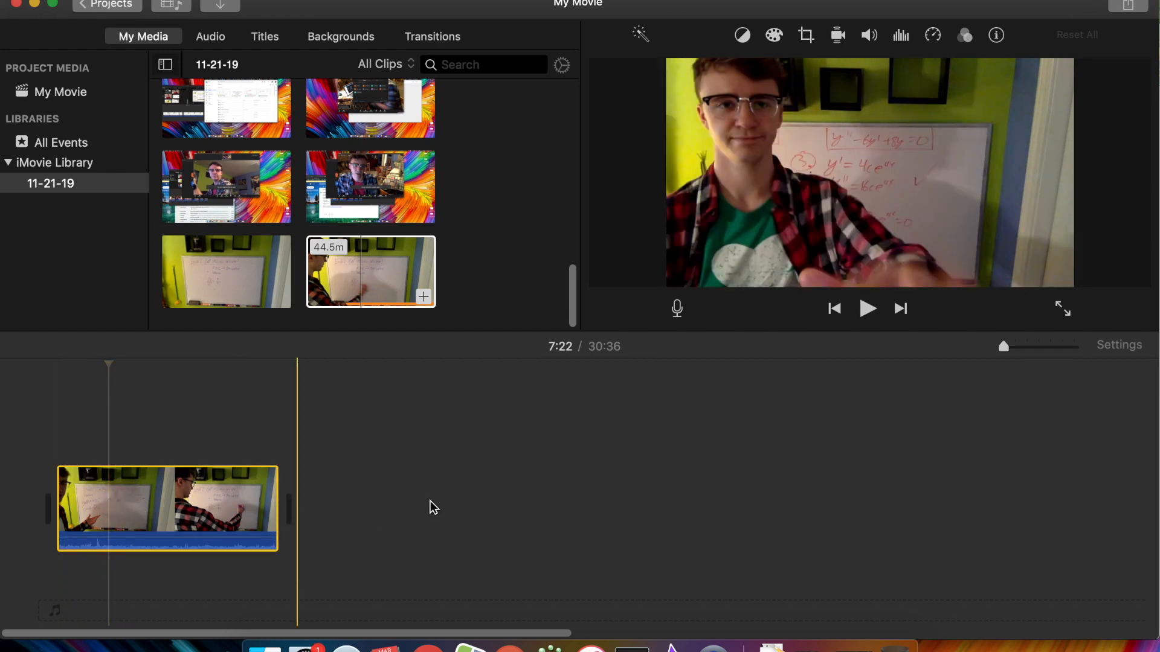
drag(279, 507, 161, 507)
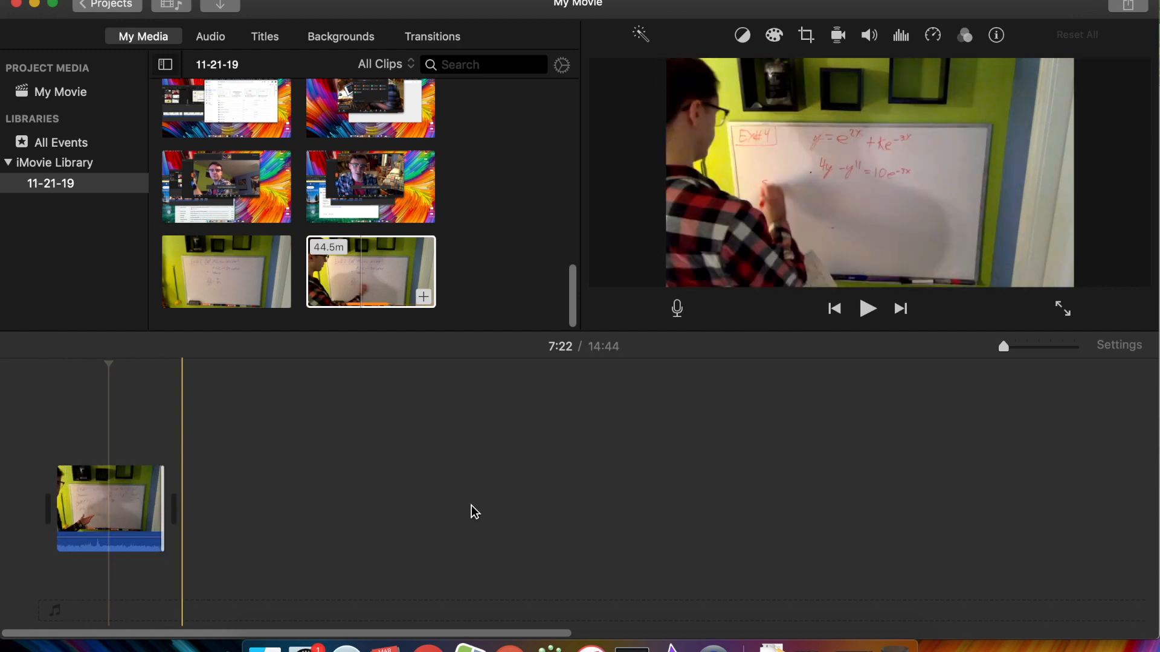
click(1144, 9)
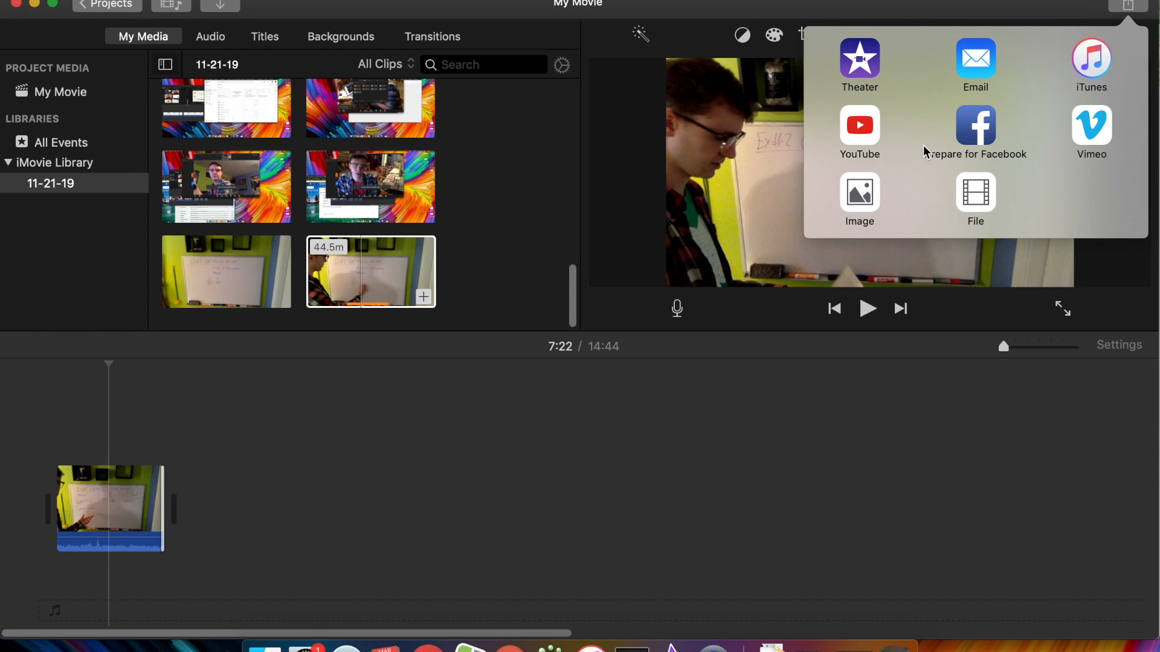
click(375, 454)
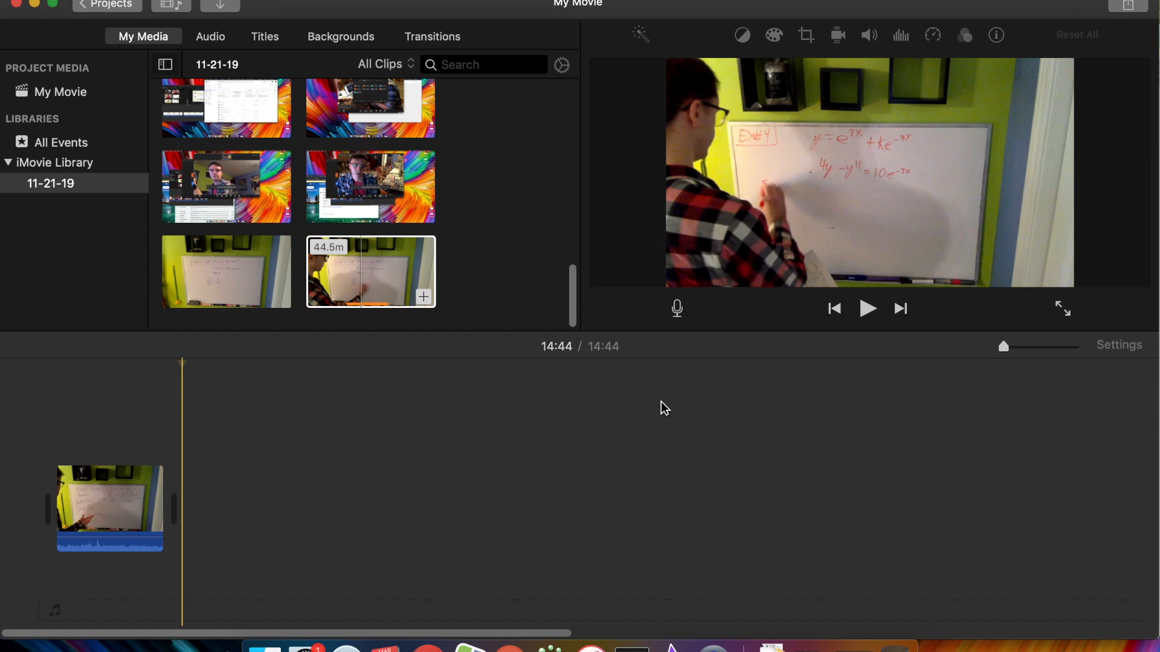
Step: Delete the shortened clip from the timeline and add the full 44.5-minute whiteboard clip again
click(121, 487)
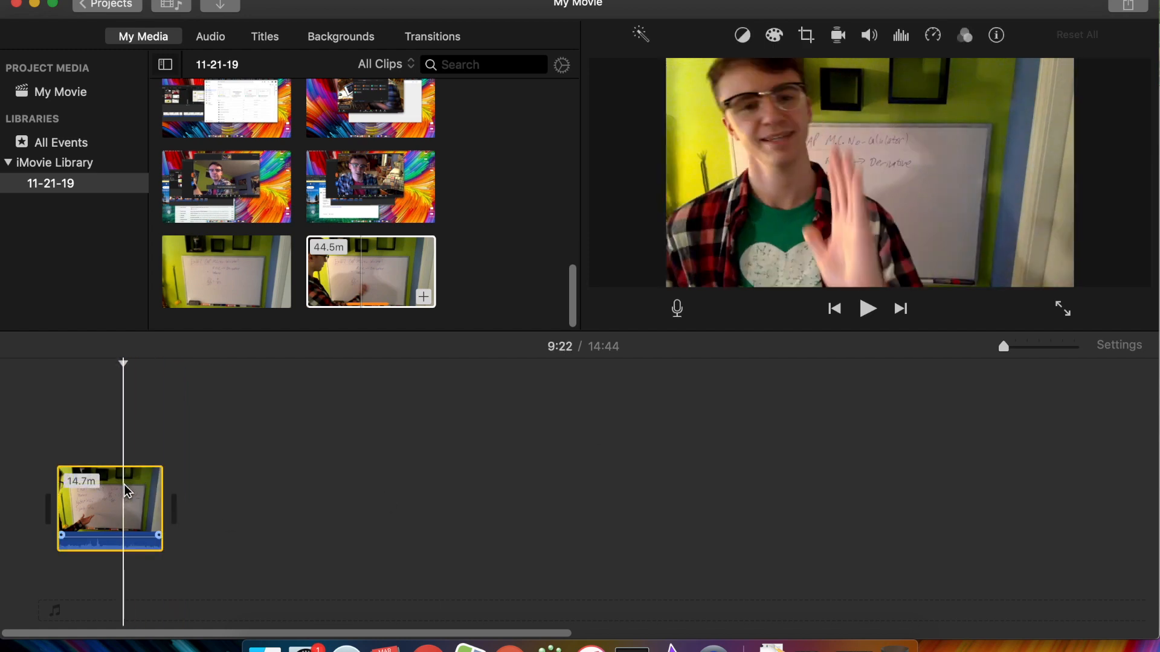
key(Delete)
drag(339, 278, 148, 492)
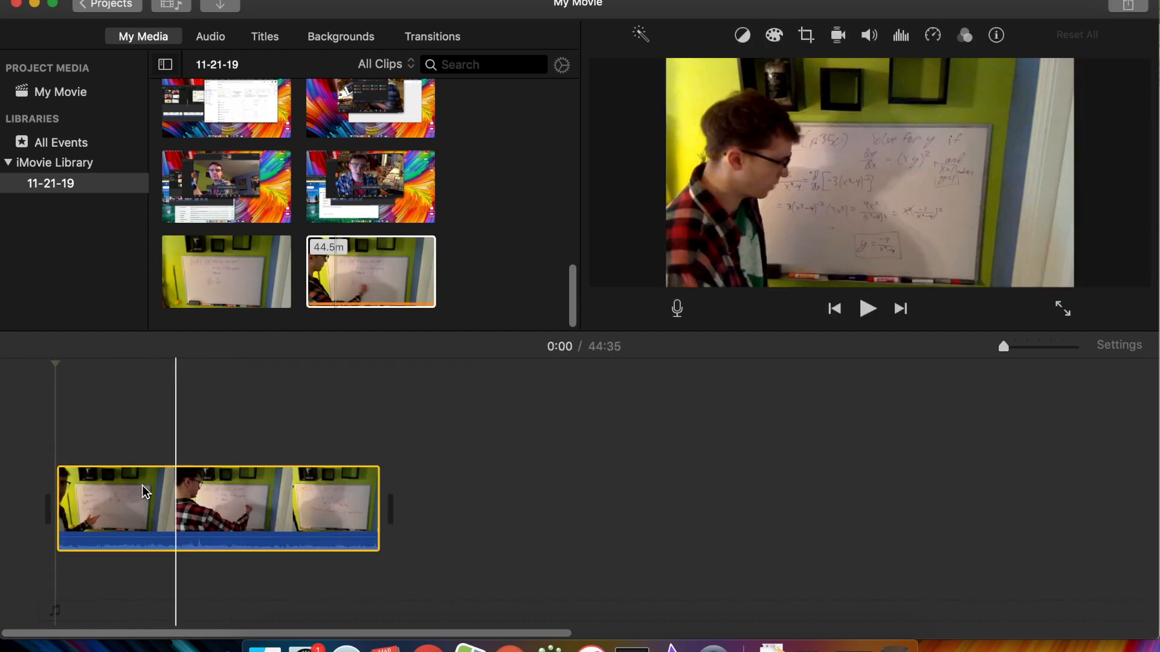
Step: Split the full whiteboard clip at 28:51 and delete the part before the split
click(273, 453)
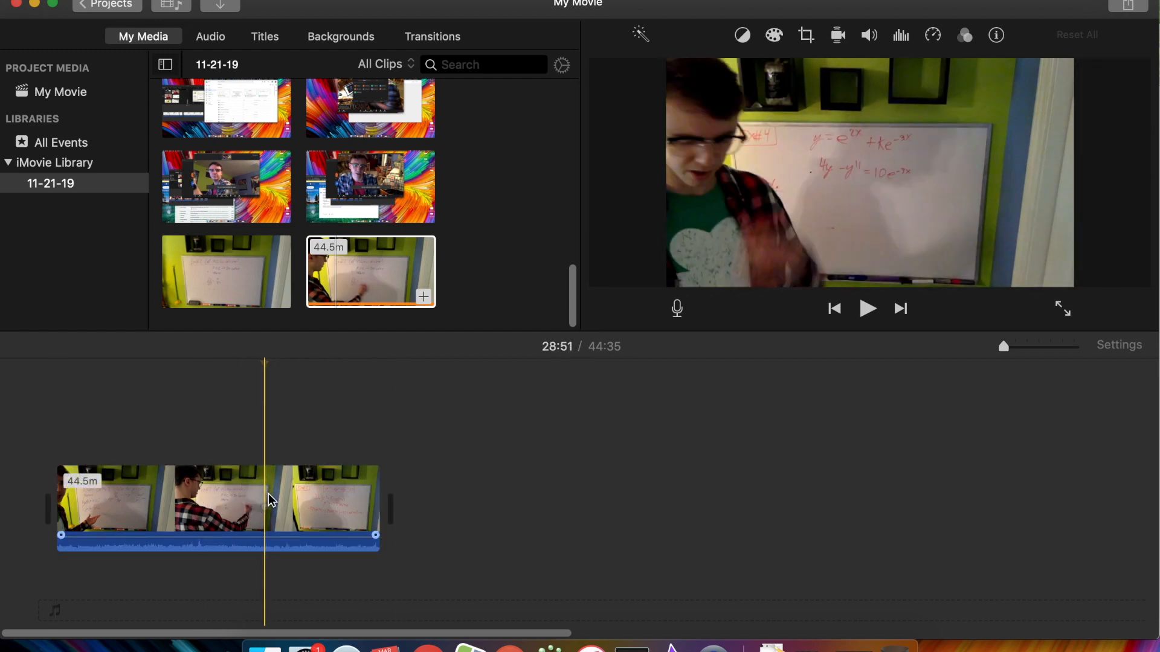
key(super+b)
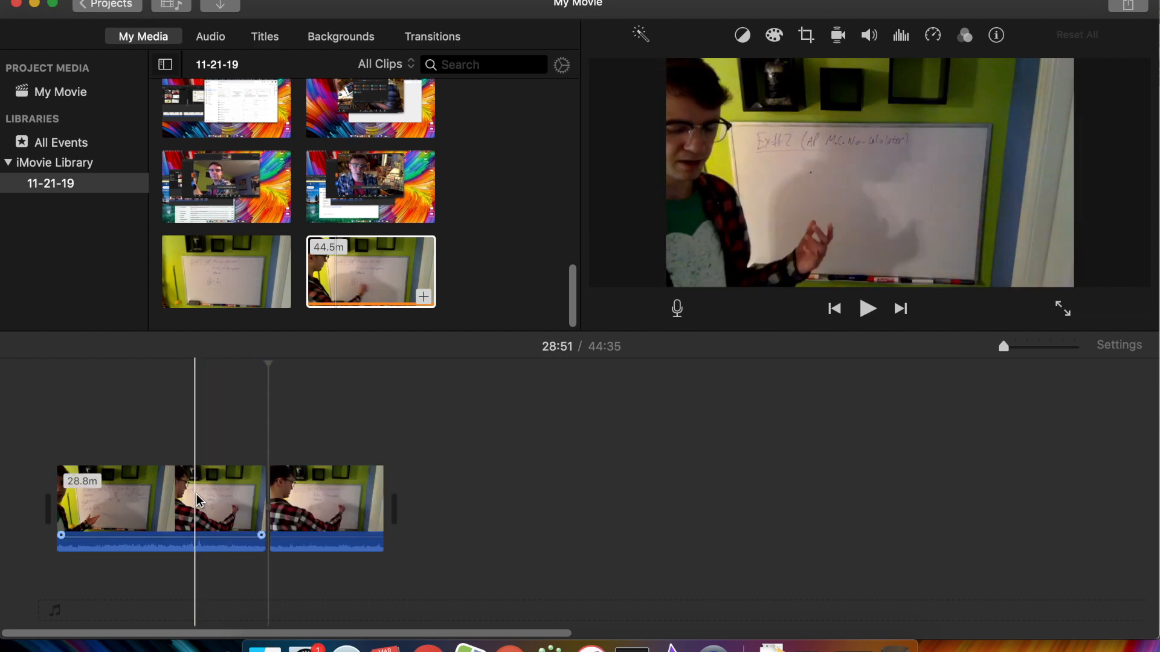
click(200, 502)
key(Delete)
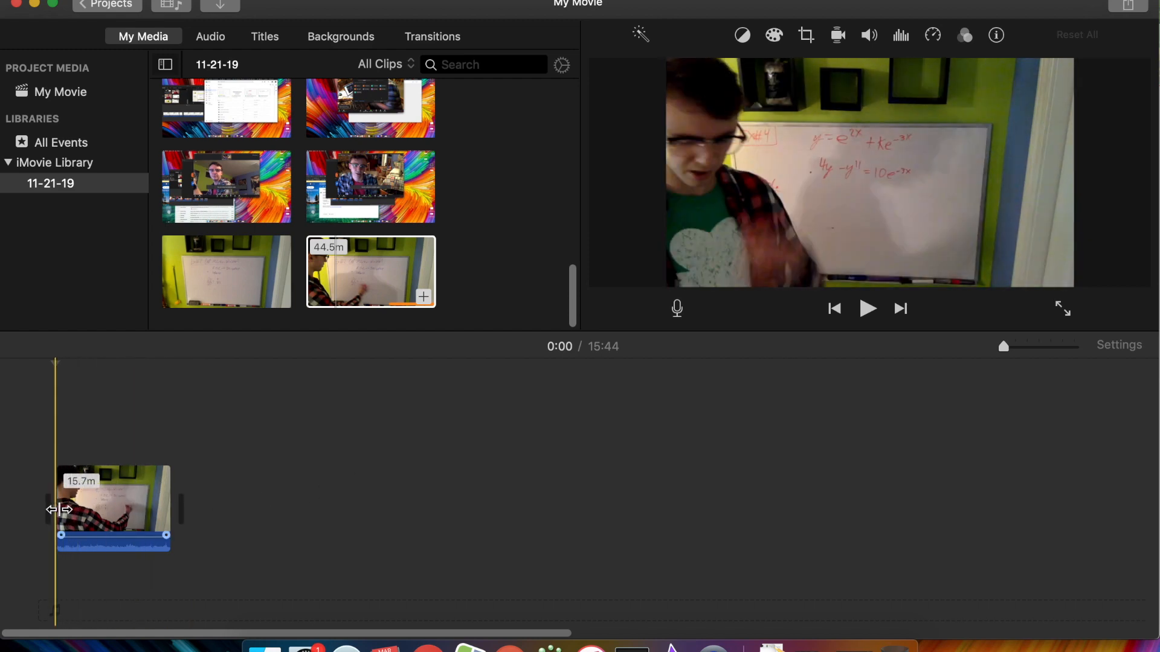
Step: Split the remaining 15.7-minute clip at 8:07 and delete its second half
click(59, 510)
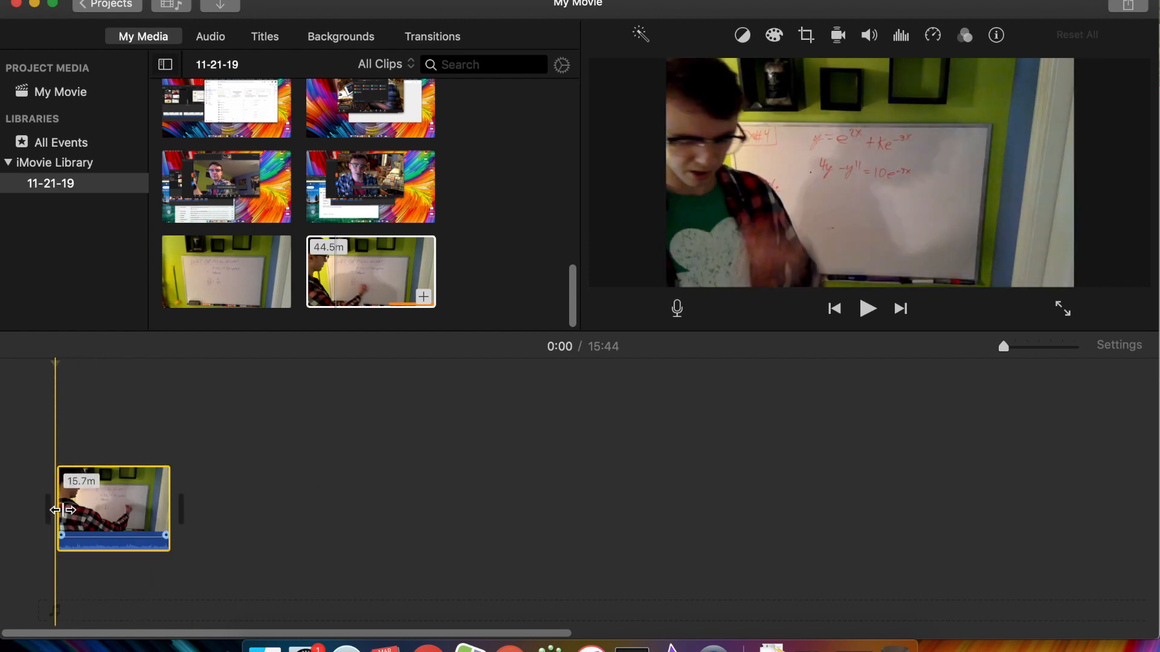
click(409, 482)
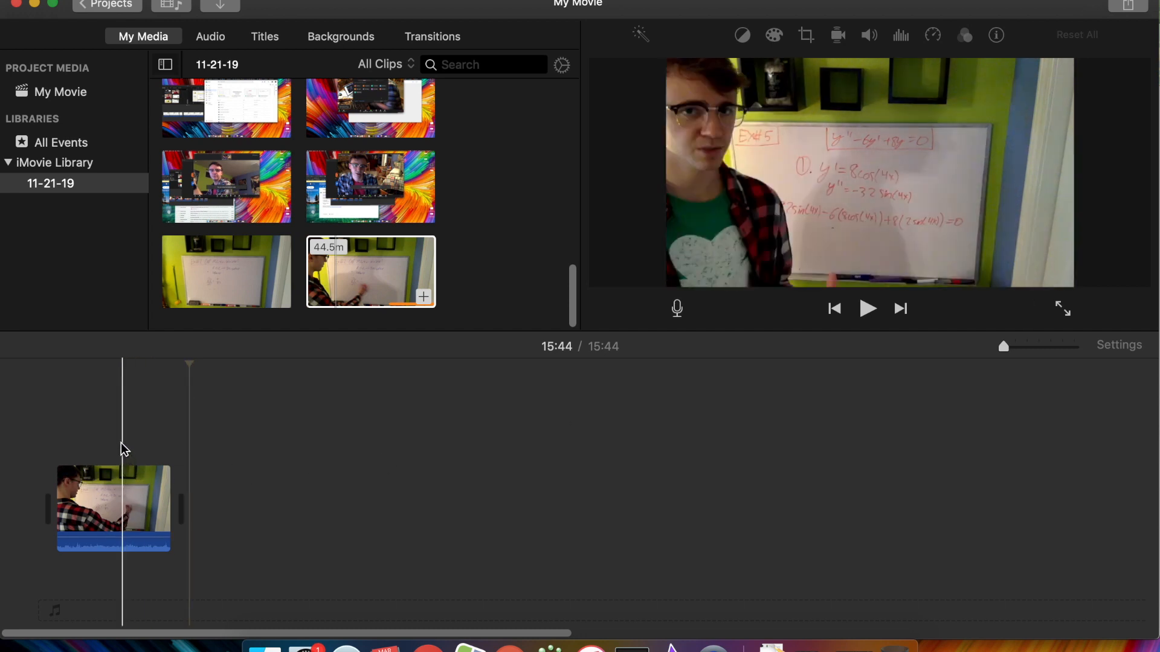
click(121, 362)
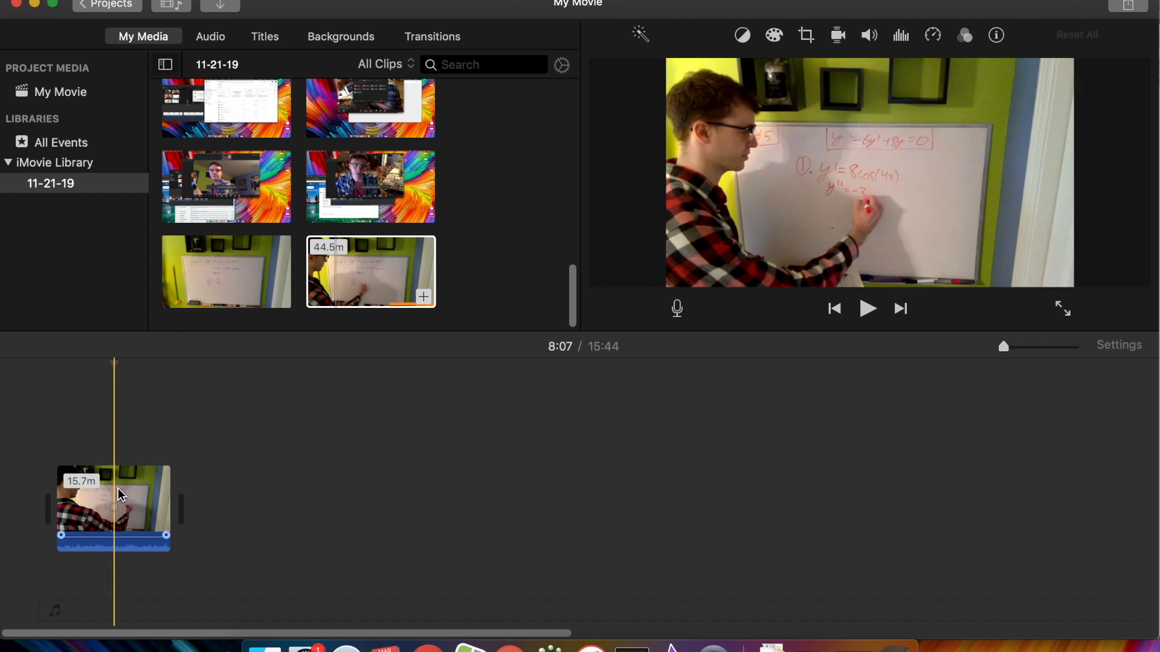
key(super+b)
click(155, 495)
key(Delete)
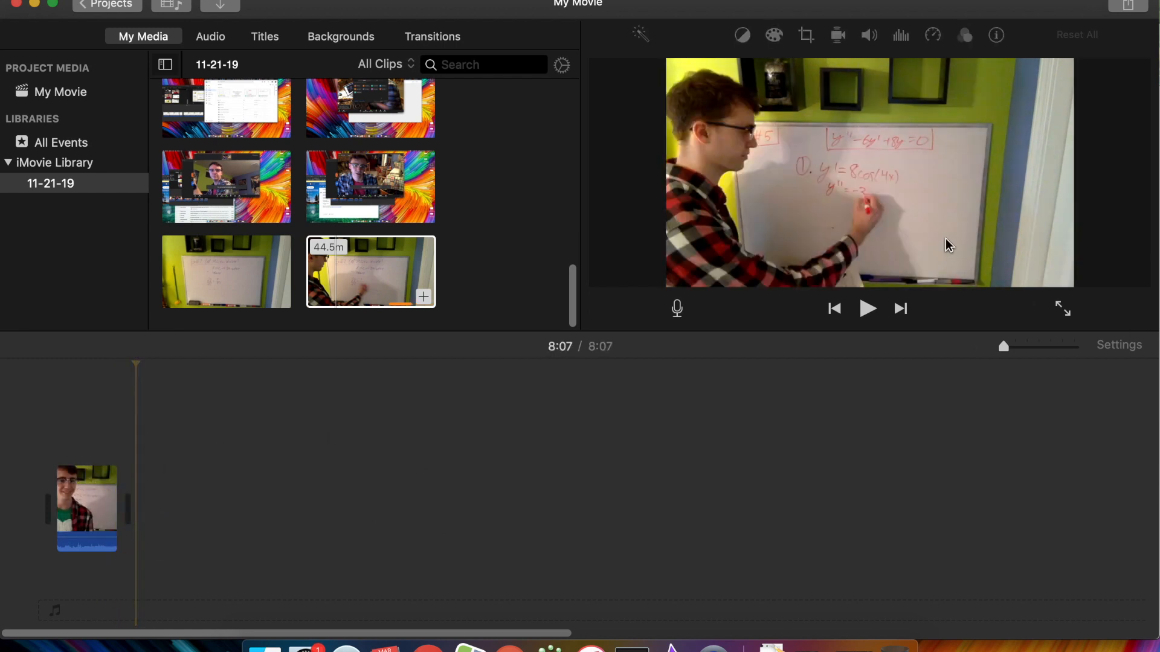
Step: Look at the share destinations without sharing, and undo the deletion of the clip's second half
click(1127, 7)
click(183, 453)
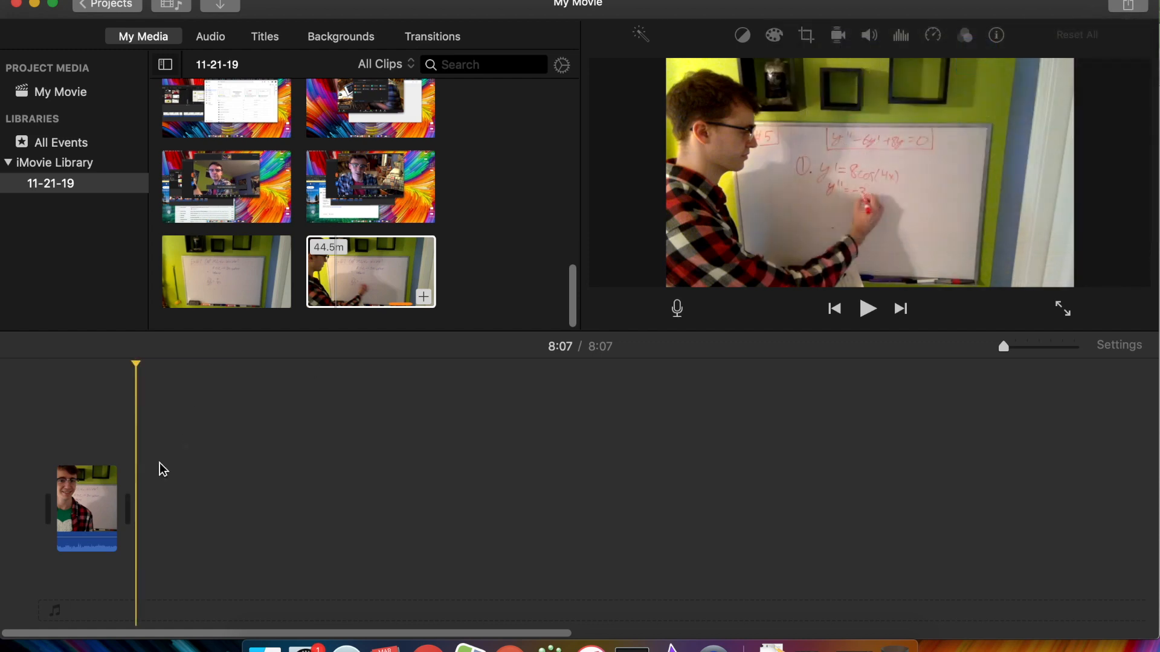
click(169, 491)
key(super+z)
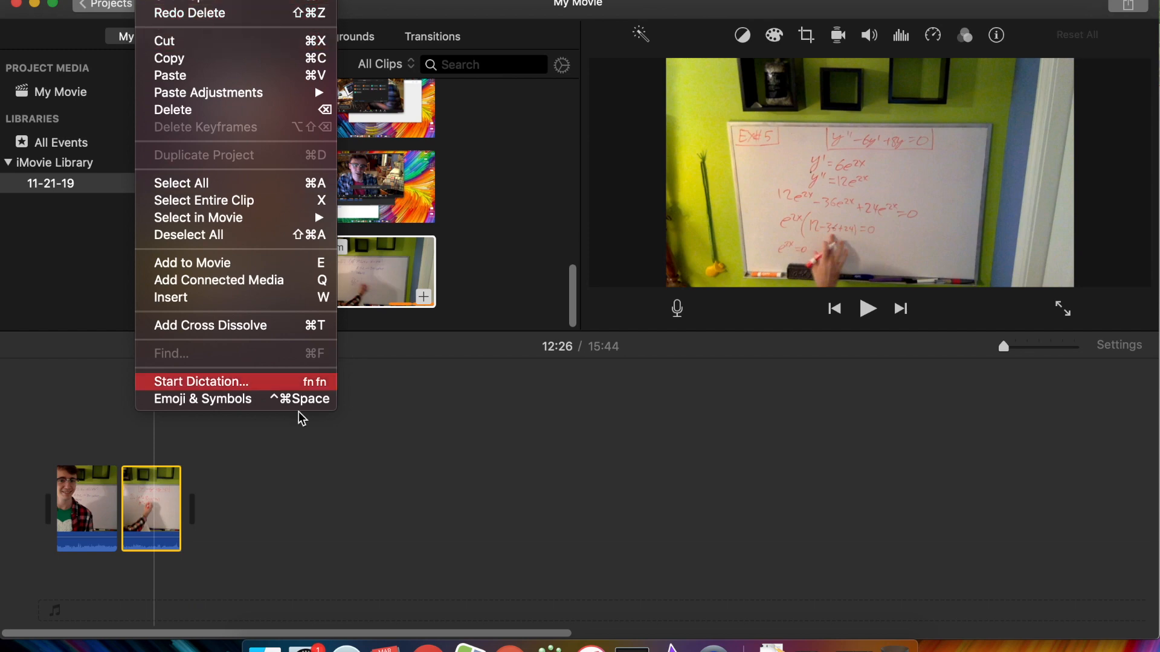
click(270, 461)
Step: Cut the second half of the split clip from the timeline, and undo the cut
right_click(151, 520)
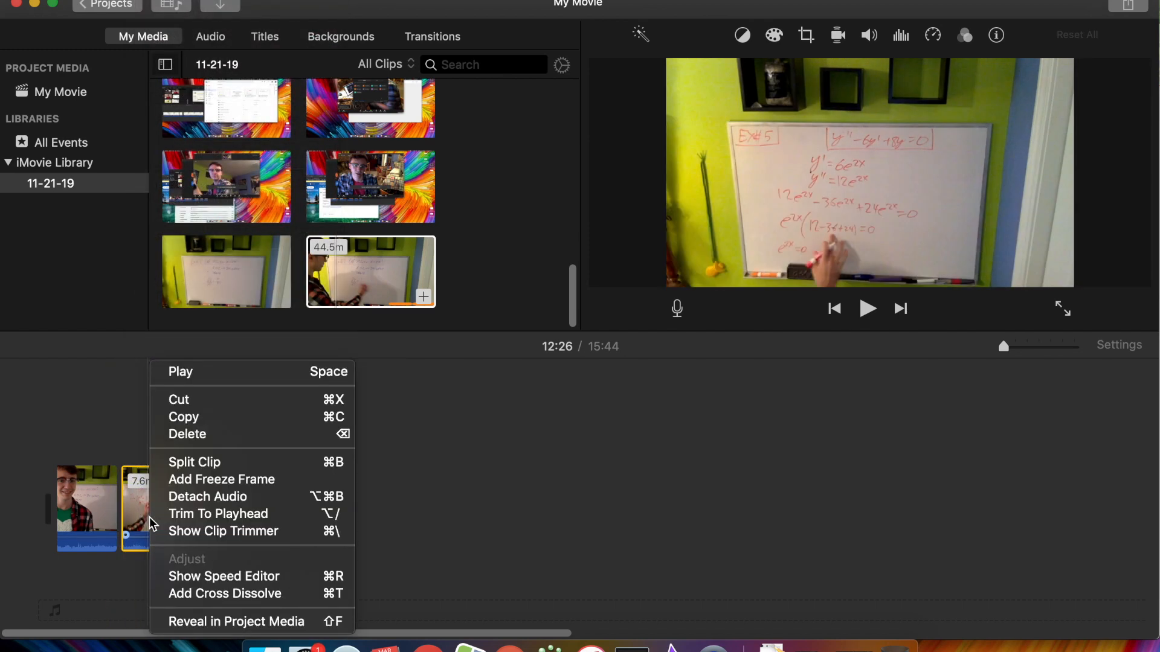
click(204, 401)
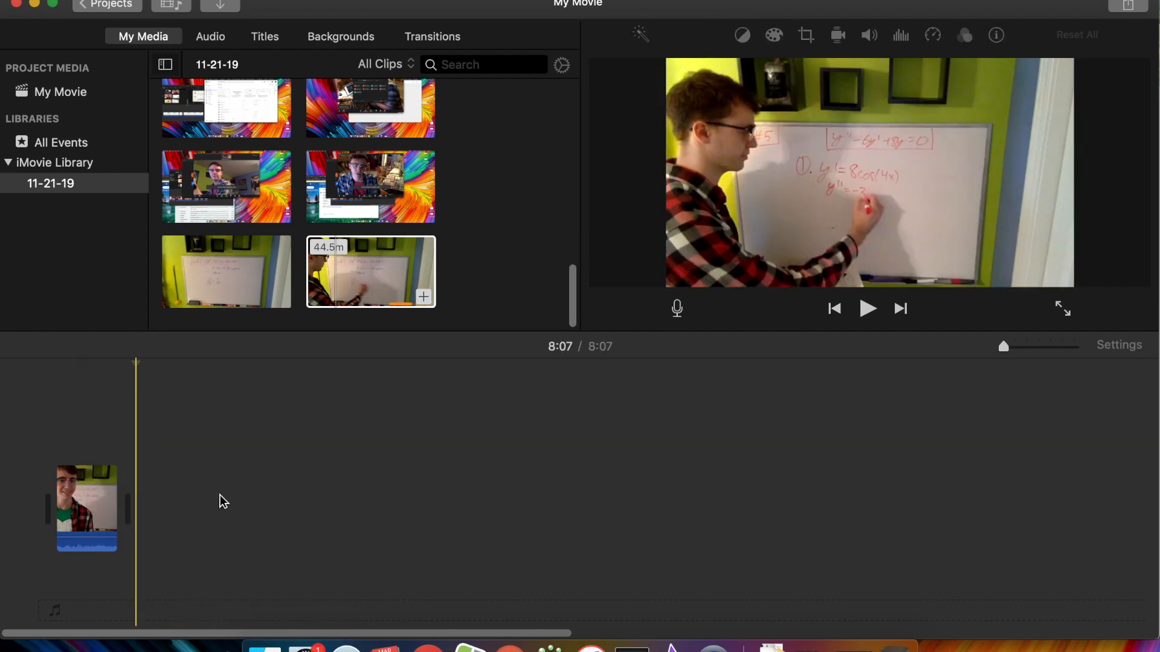
key(super+z)
Step: Delete the first half of the split clip, leaving only the second half on the timeline
click(98, 507)
drag(99, 507, 104, 506)
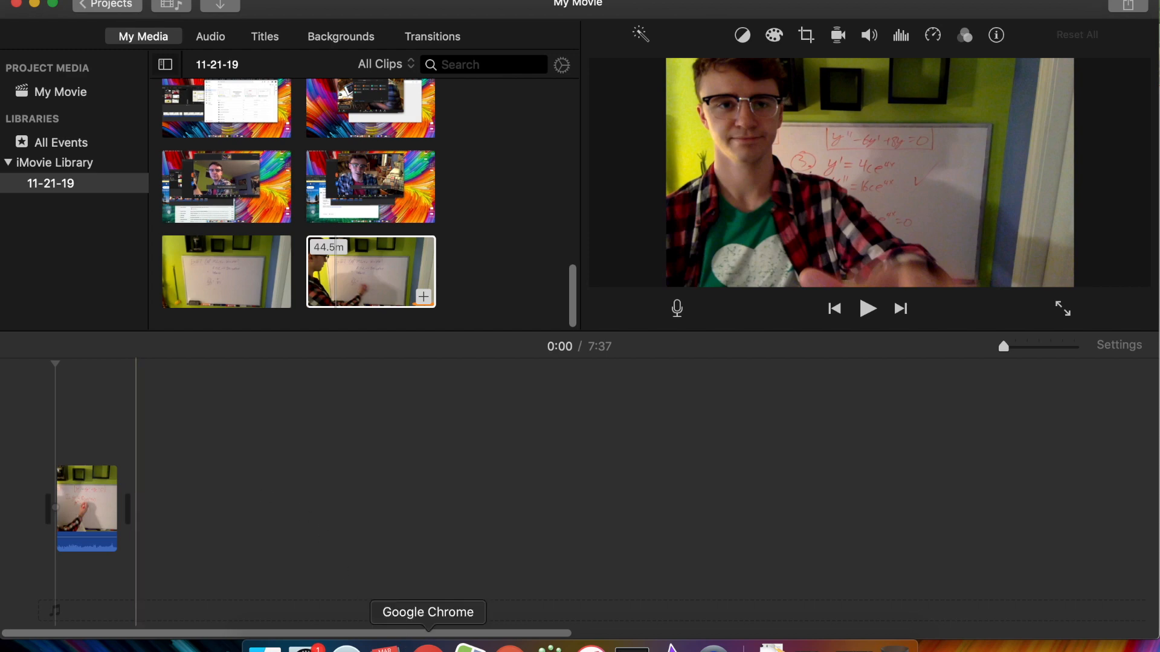
Step: Switch to Google Chrome, go to youtube.com and open the signed-in account's own channel page
click(429, 646)
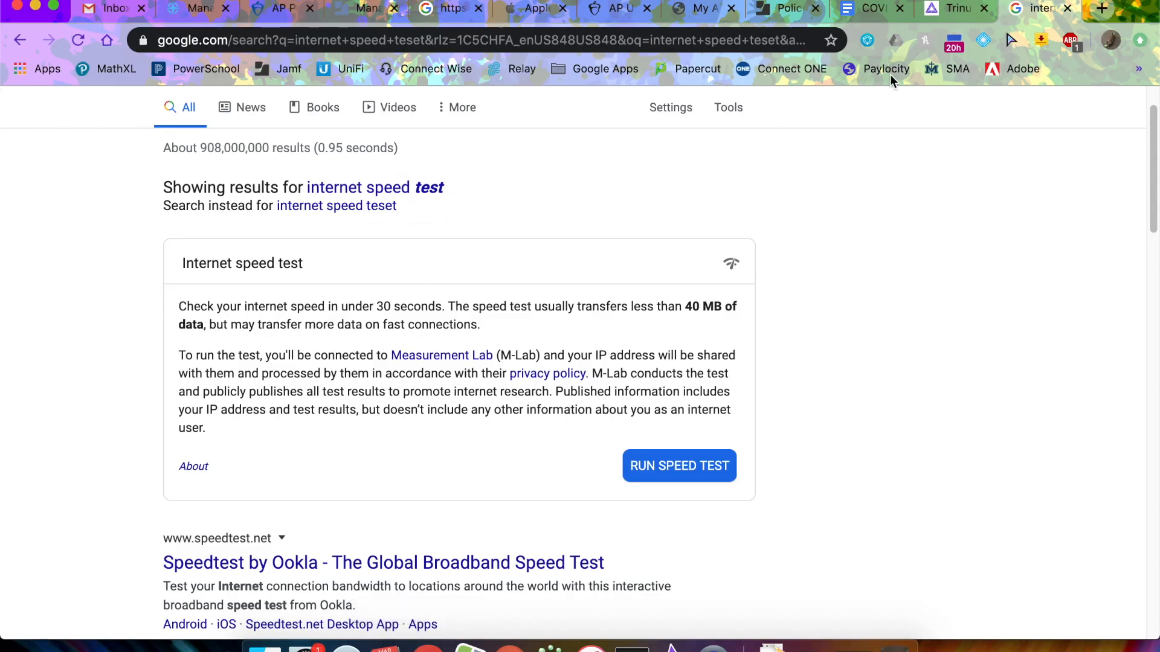
click(681, 46)
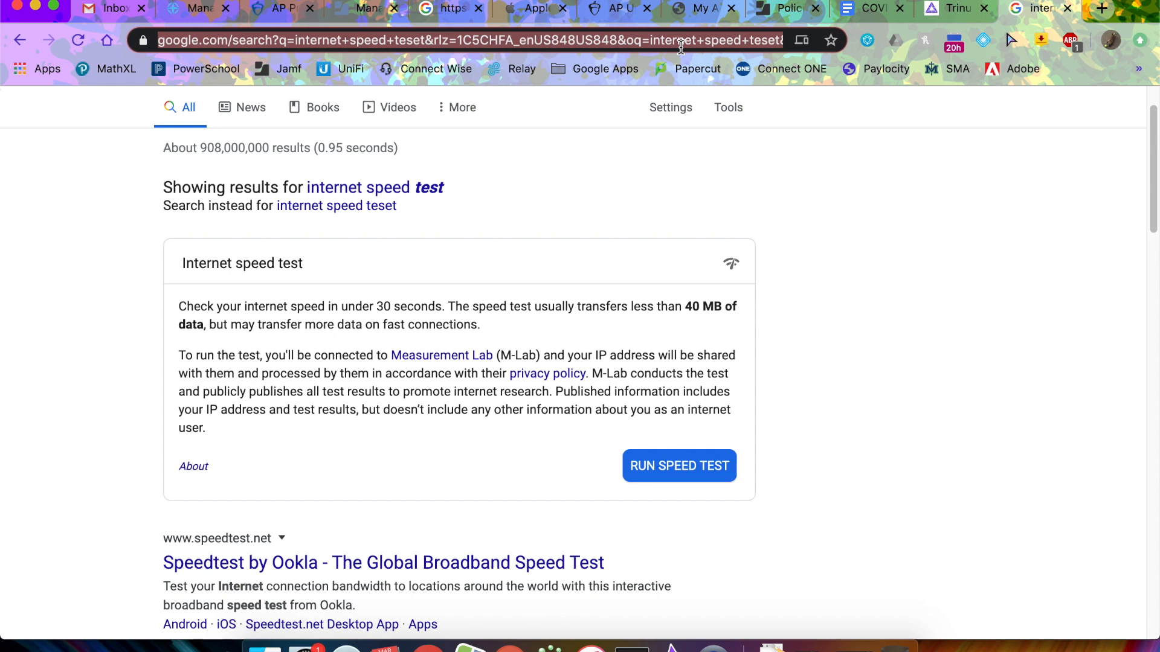
text(youtube)
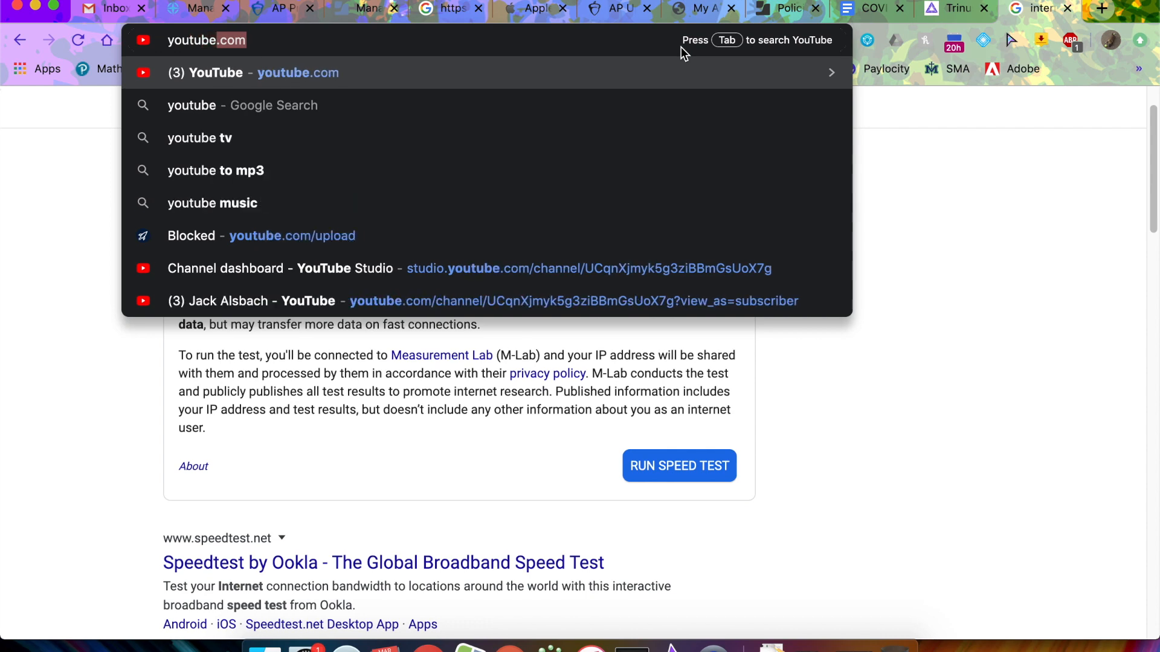
text(.clm)
key(BackSpace)
key(BackSpace)
text(om)
key(Return)
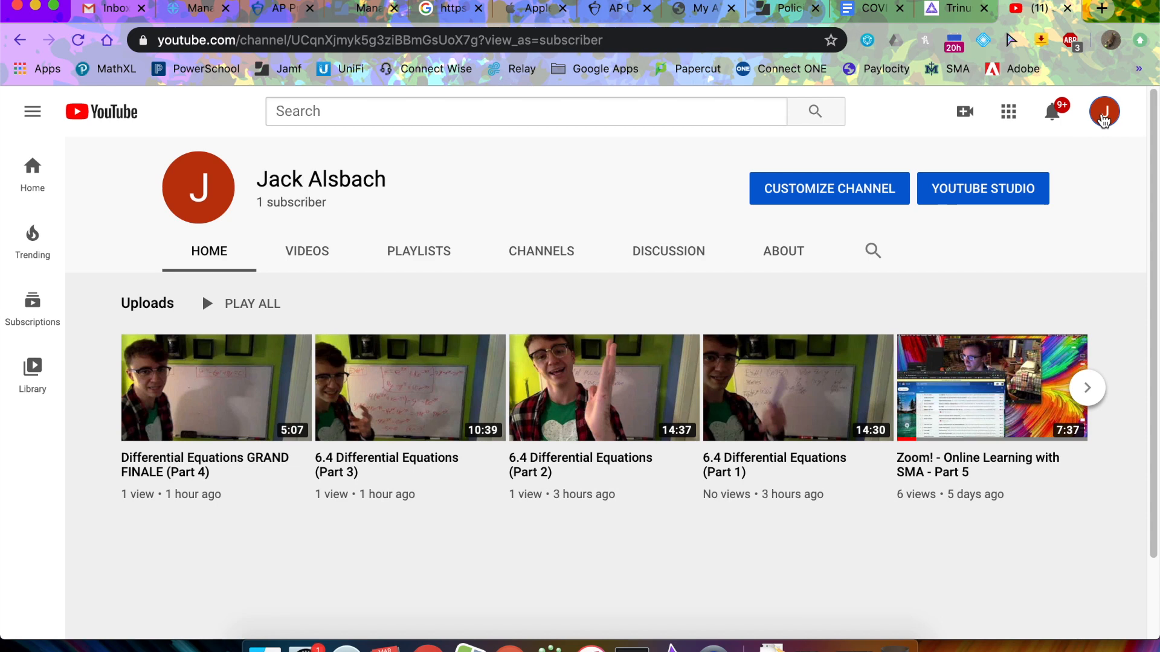
click(1104, 119)
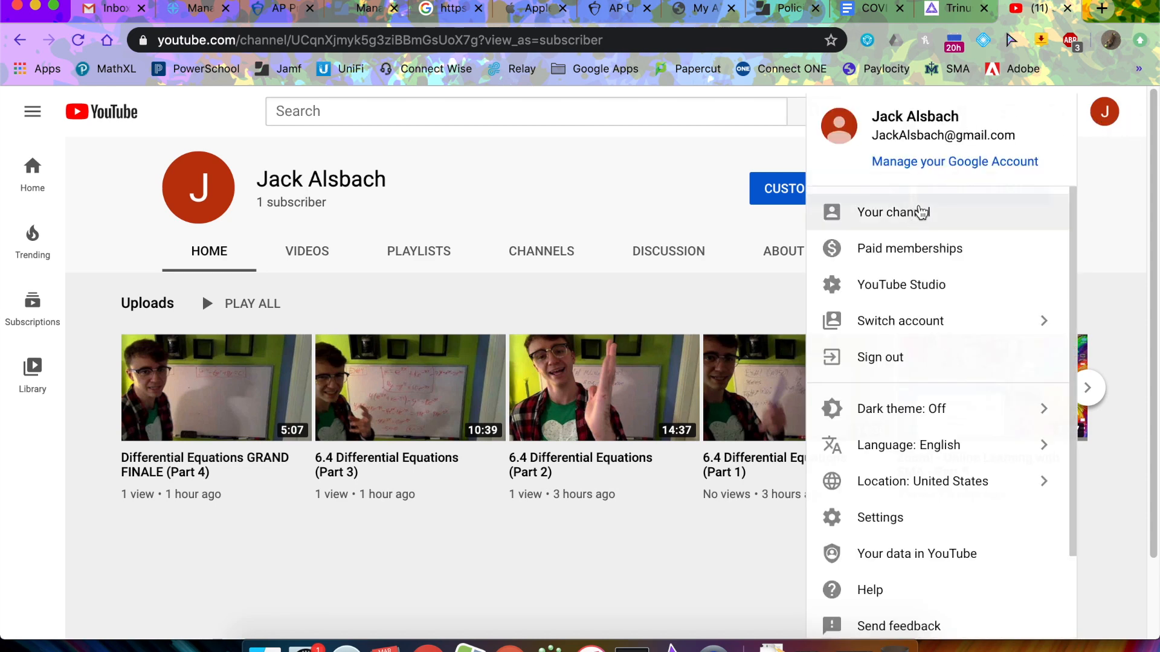
click(923, 218)
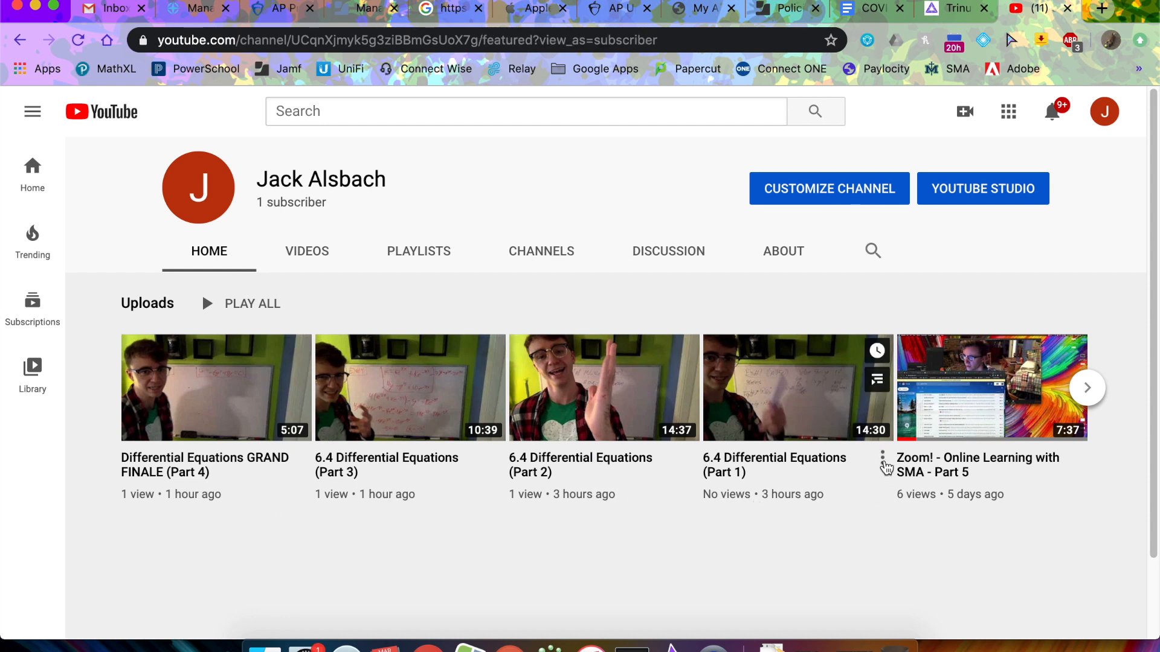
Step: Save the "6.4 Differential Equations (Part 1)" video to a new public playlist named "Differential Equations"
click(884, 460)
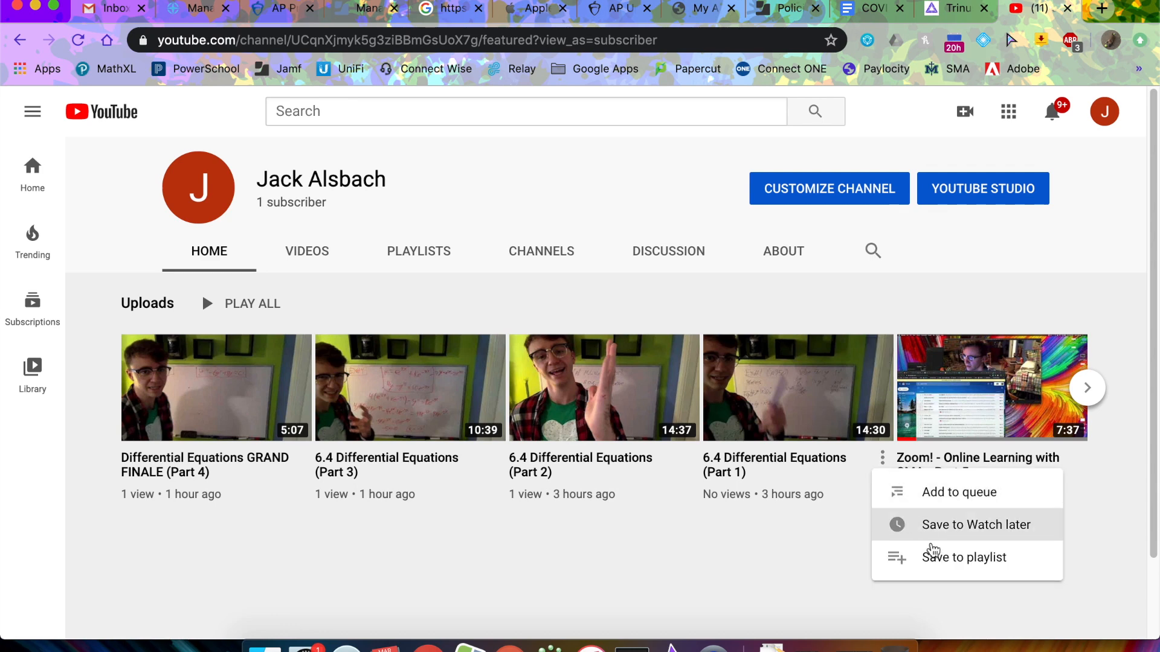
click(948, 560)
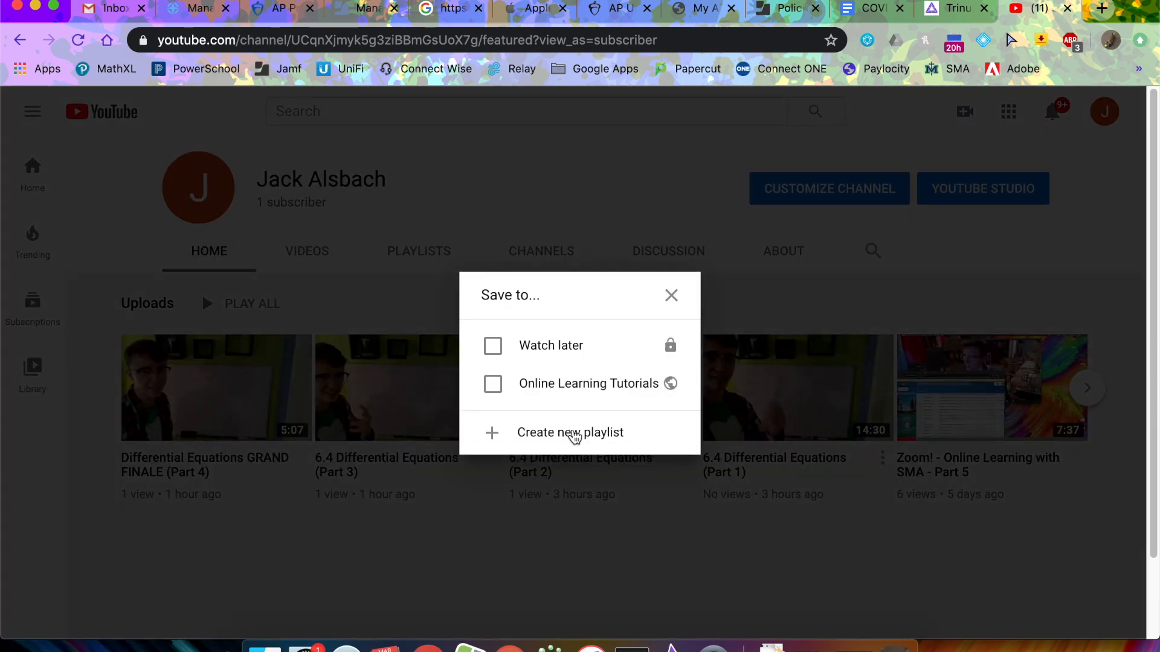
click(574, 435)
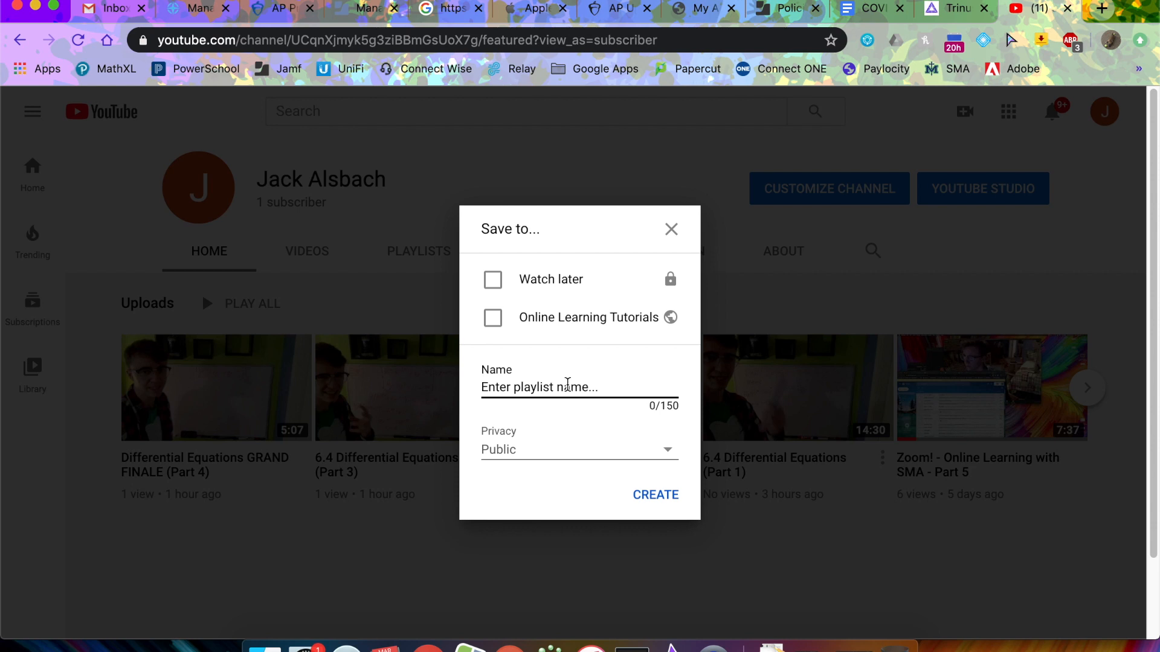
key(Return)
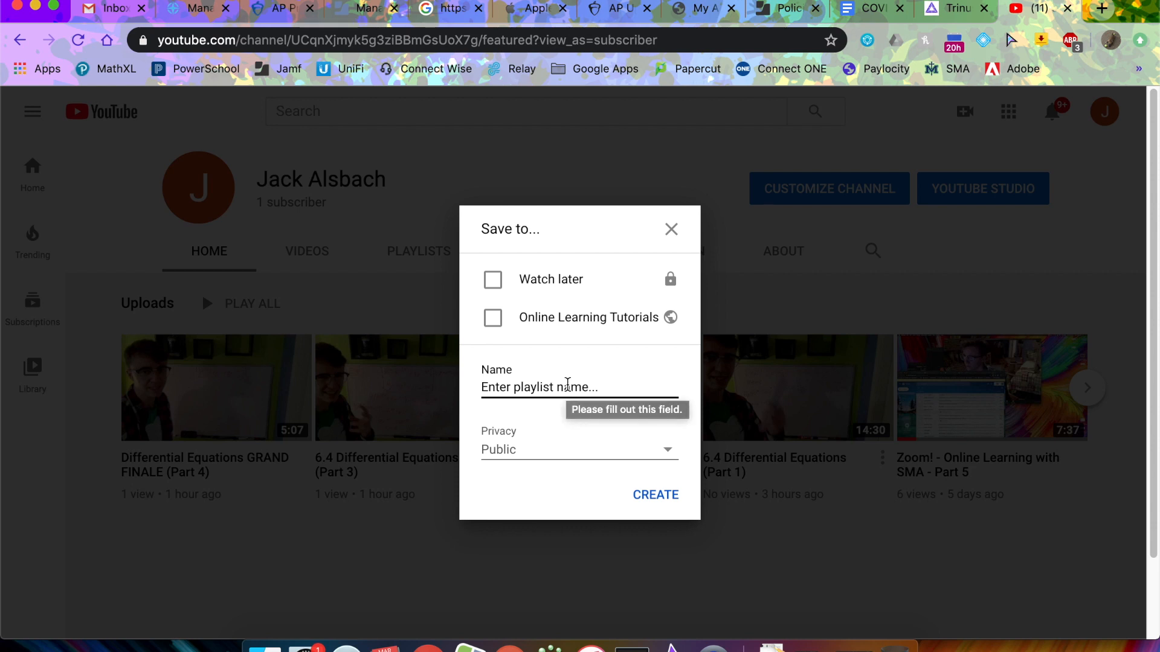
text(Differential Equations)
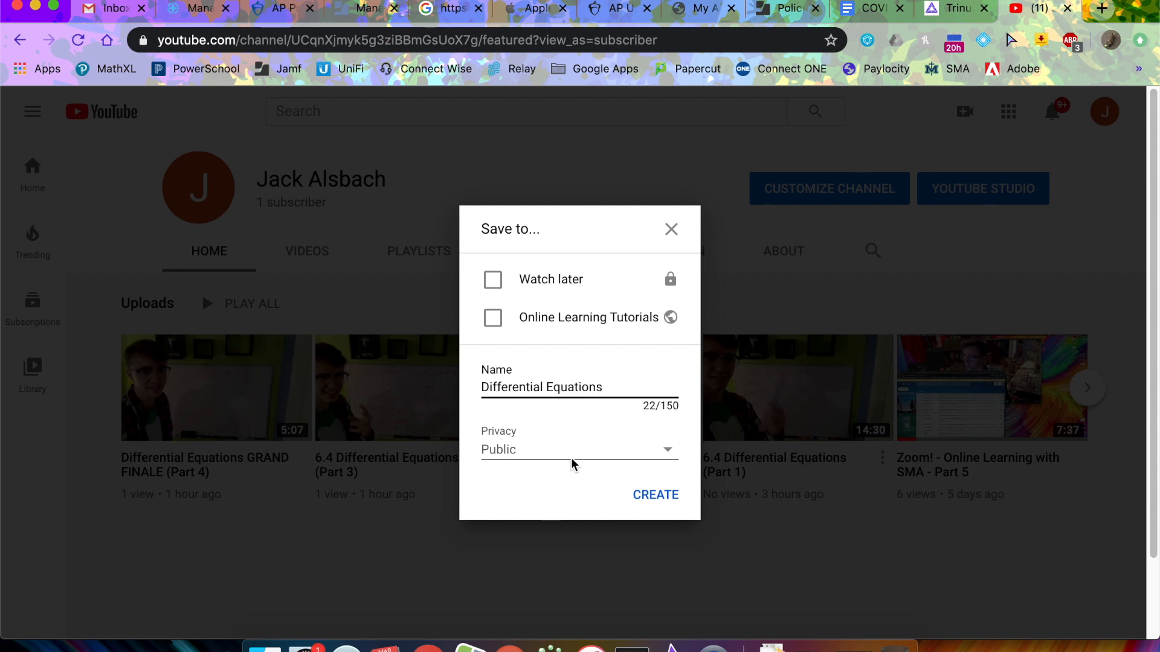
click(573, 460)
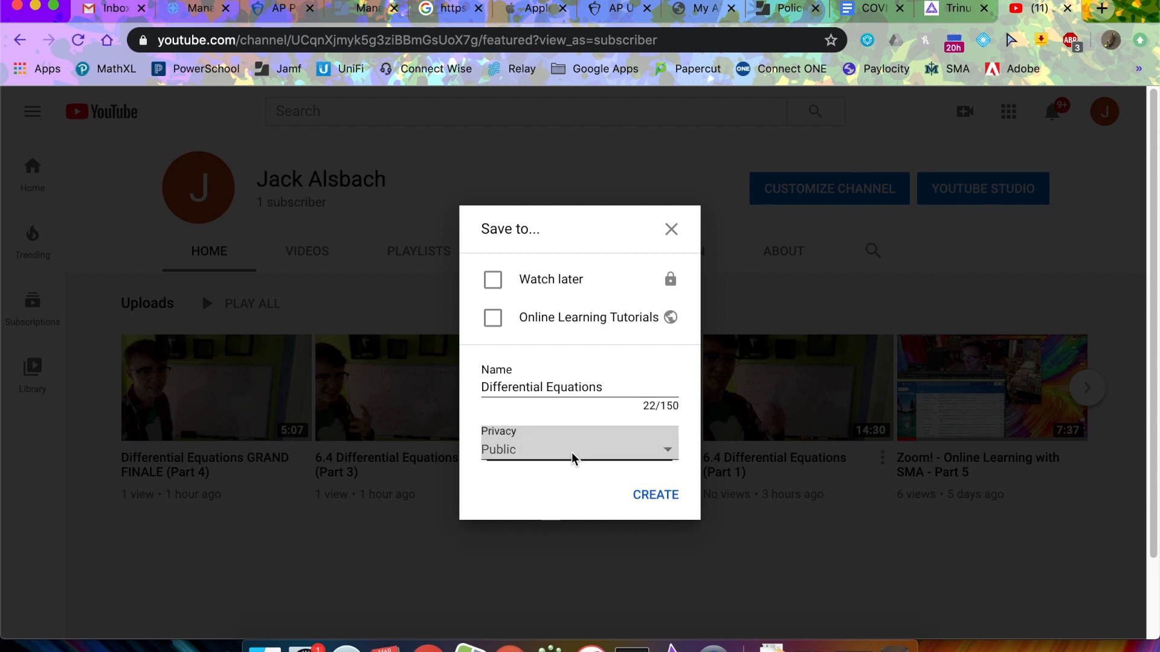
click(580, 457)
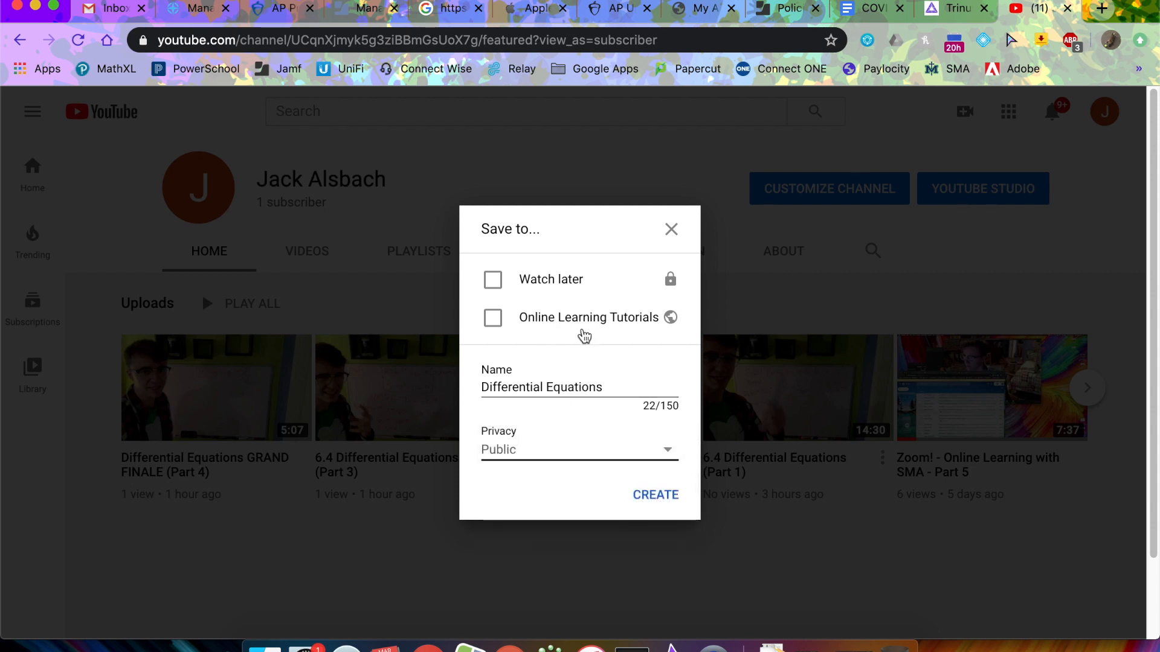
click(650, 494)
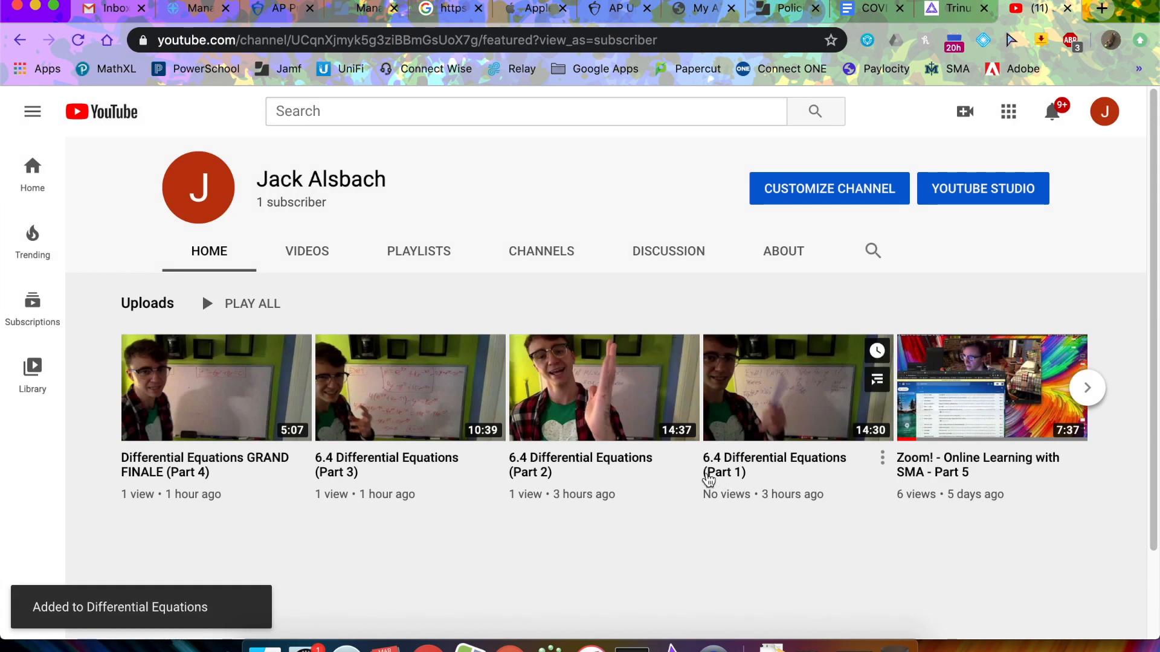
Step: Save the Part 2 video to the Differential Equations playlist and remove it from Online Learning Tutorials
click(691, 462)
click(737, 557)
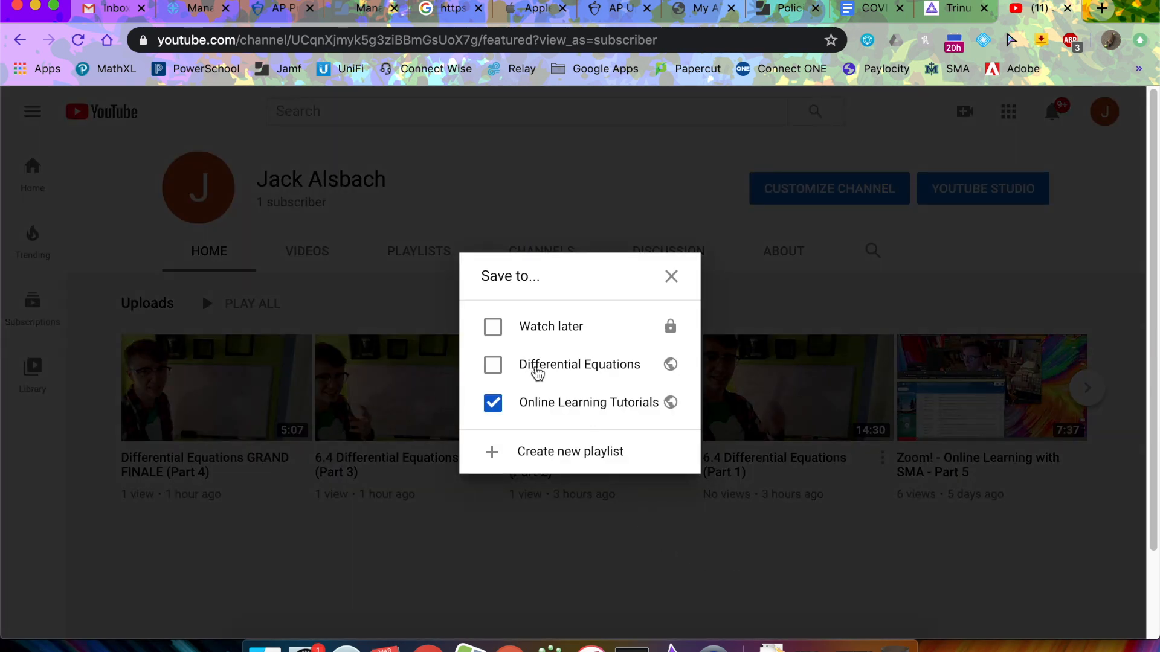
click(493, 403)
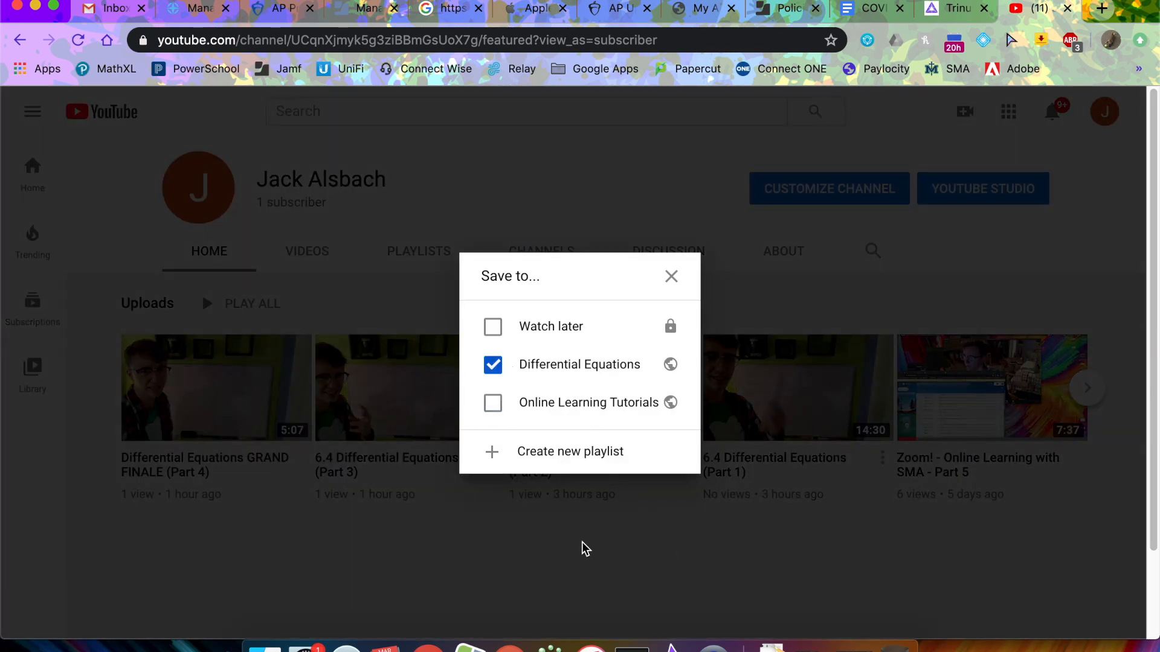
click(622, 580)
Step: Add the "6.4 Differential Equations (Part 3)" video to the Differential Equations playlist
click(495, 461)
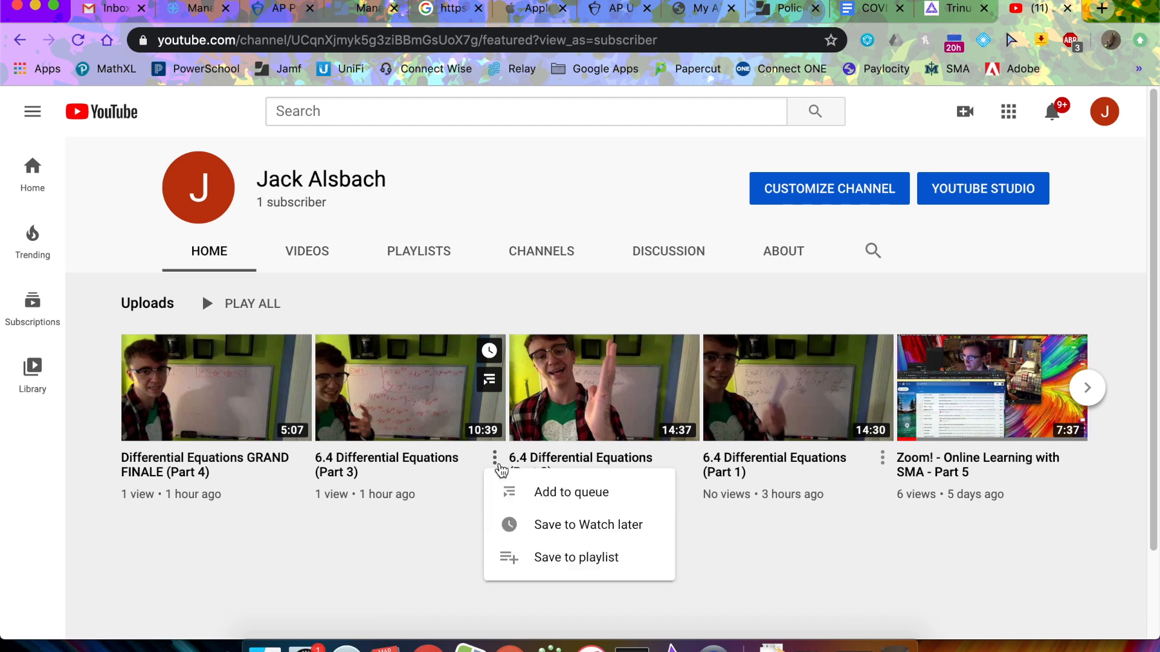
click(535, 554)
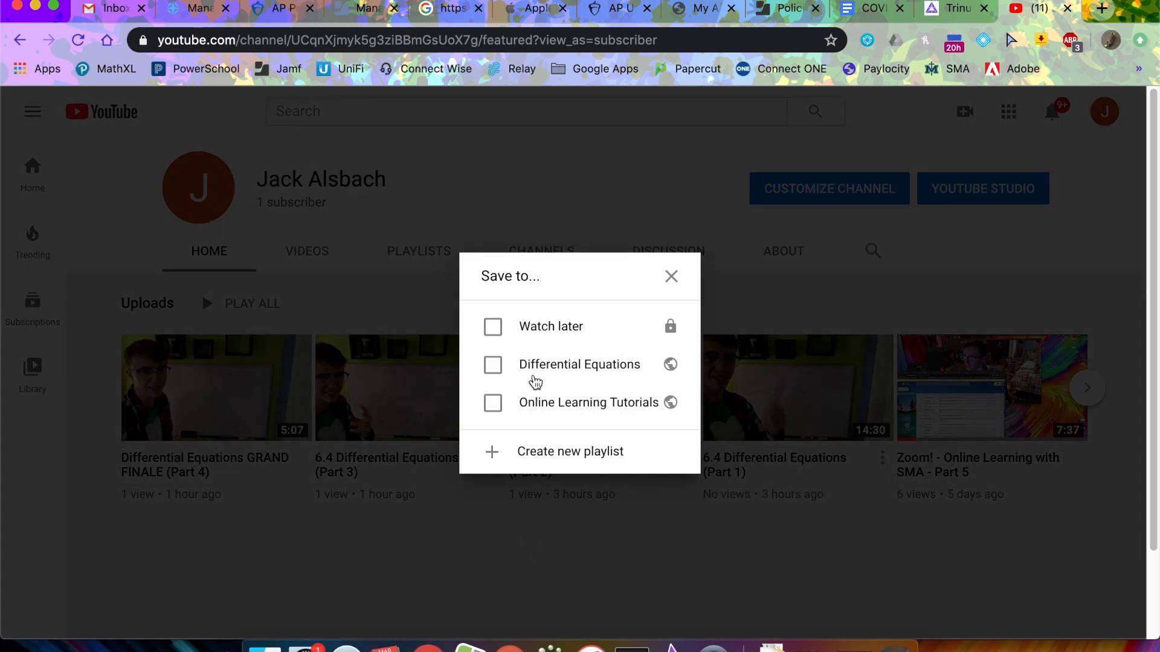
click(671, 276)
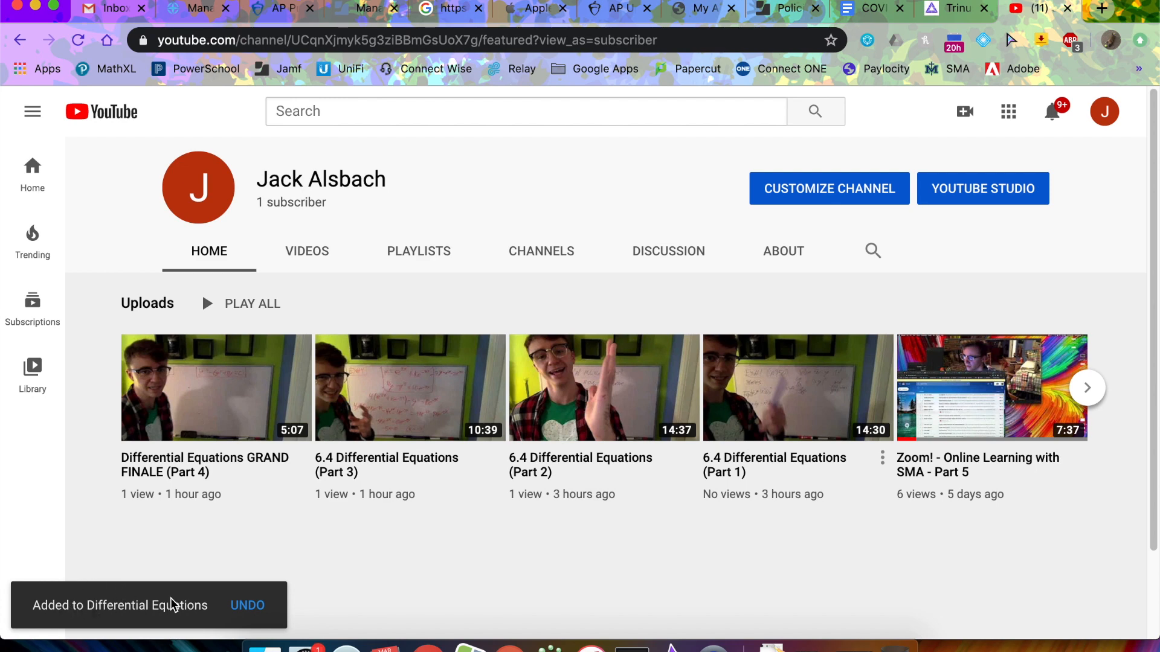
Step: Add the "Differential Equations GRAND FINALE (Part 4)" video to the Differential Equations playlist
click(301, 459)
click(388, 556)
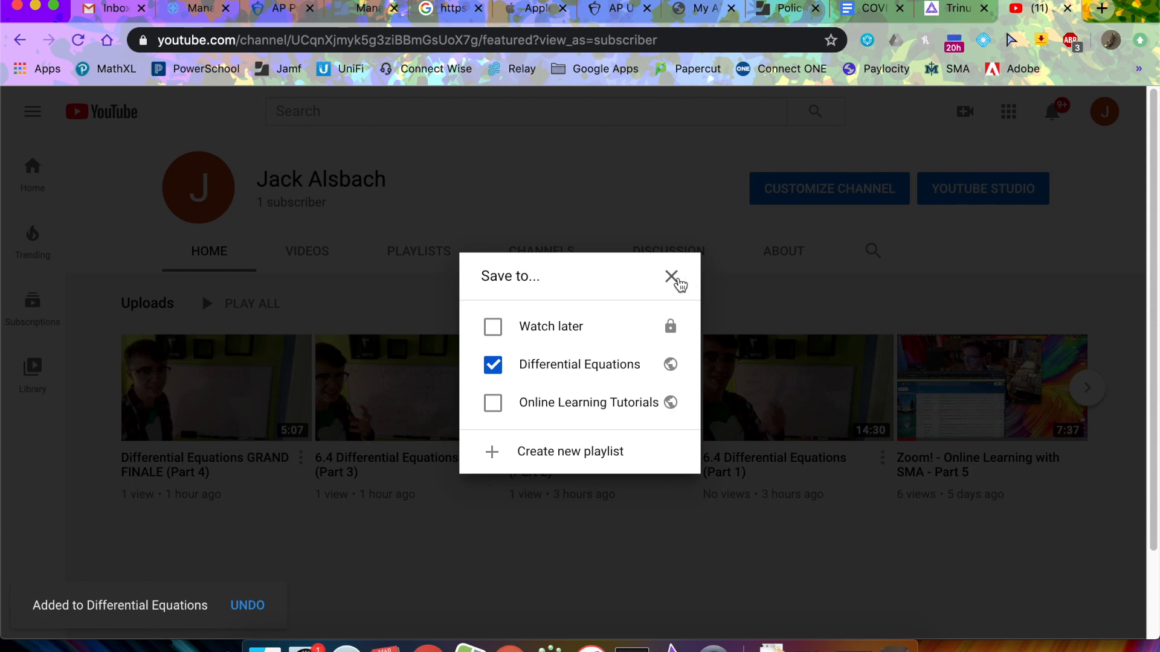
click(672, 276)
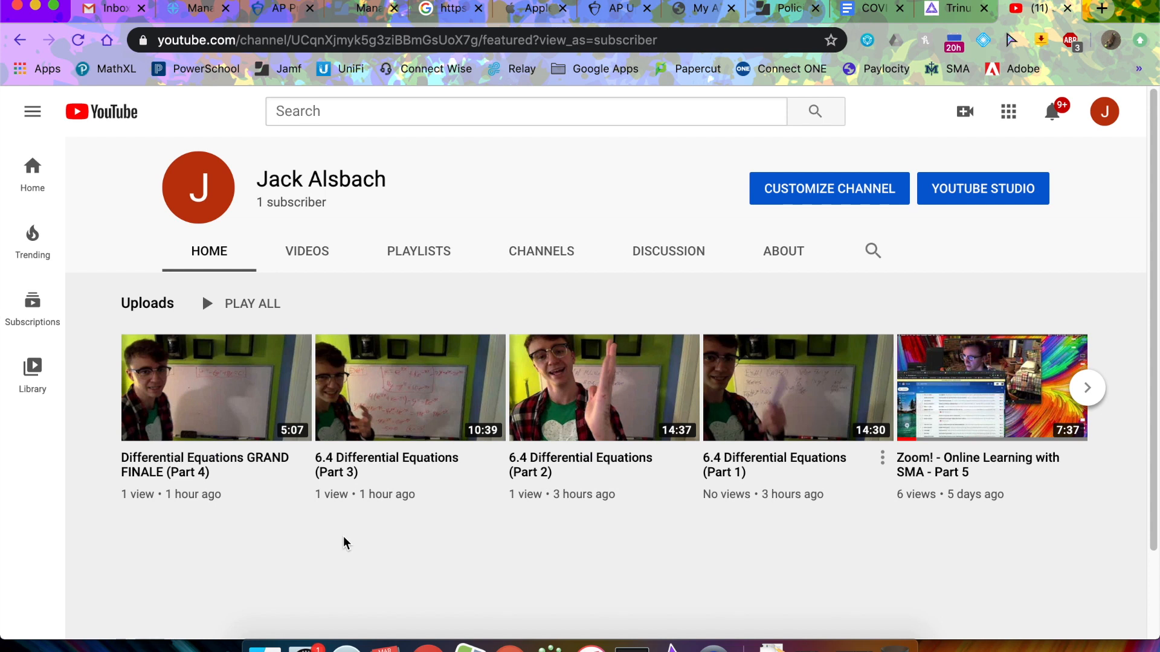
Step: Open Google Classroom in a new browser tab and go to the AP Calculus class's classwork
click(1103, 9)
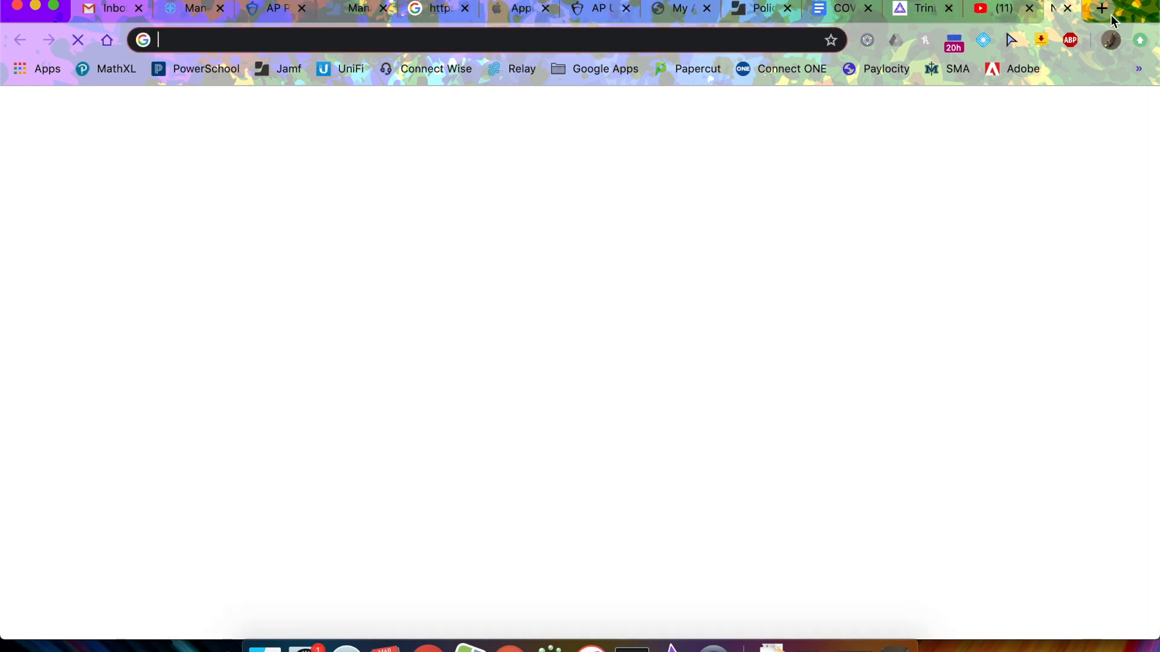
click(591, 70)
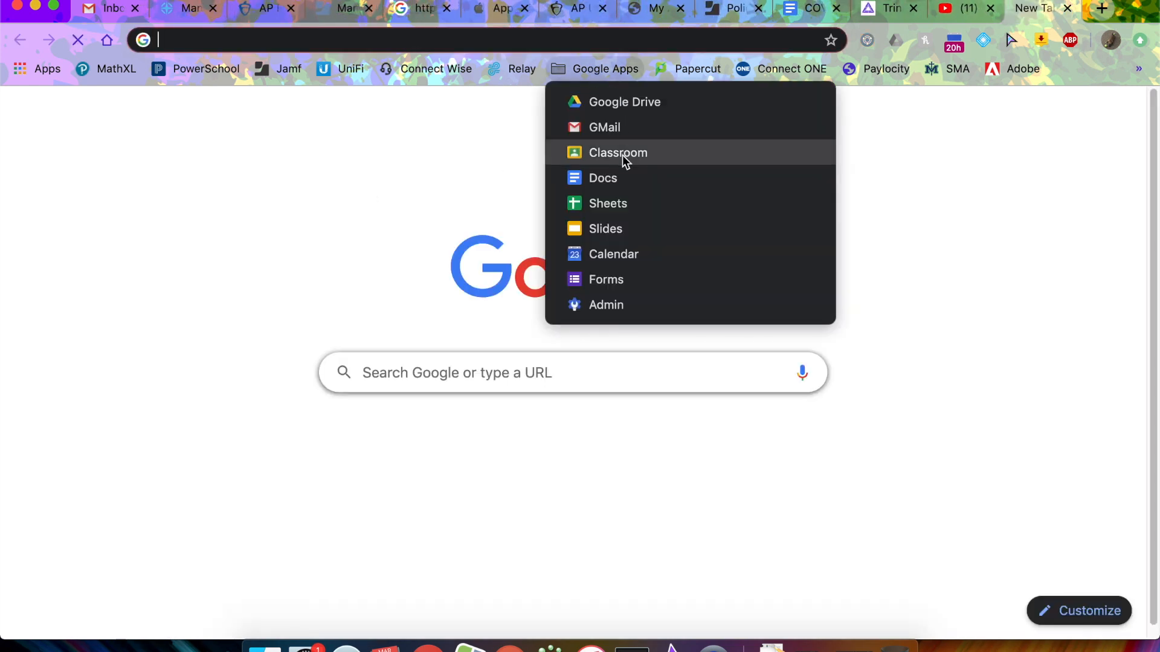
click(622, 156)
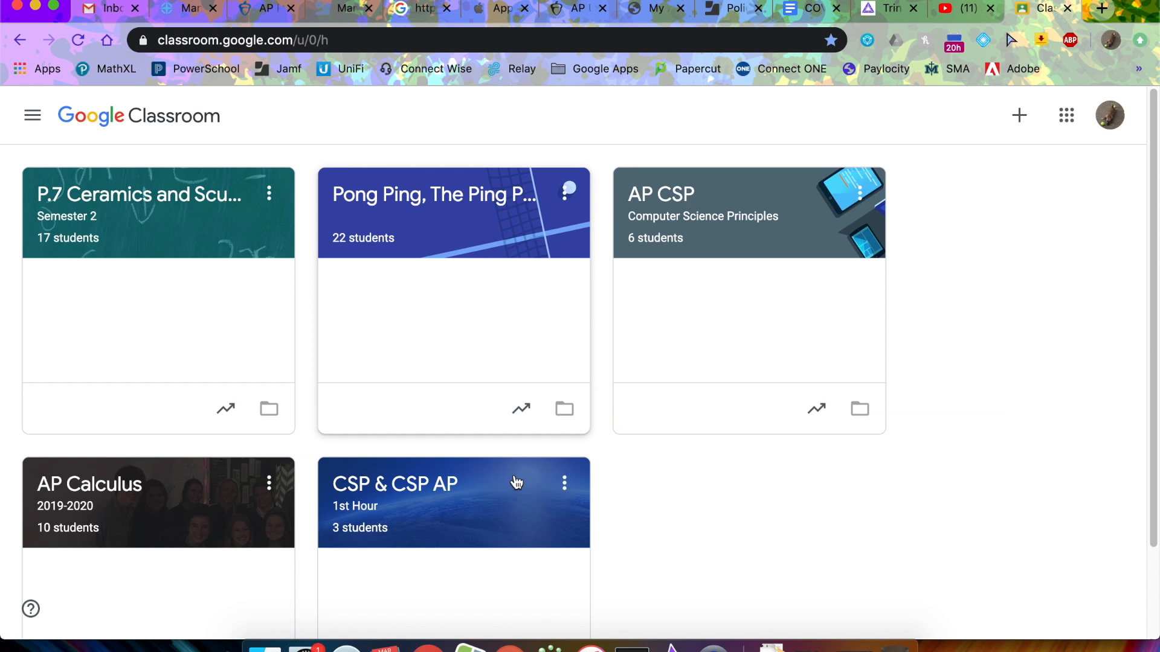
click(73, 486)
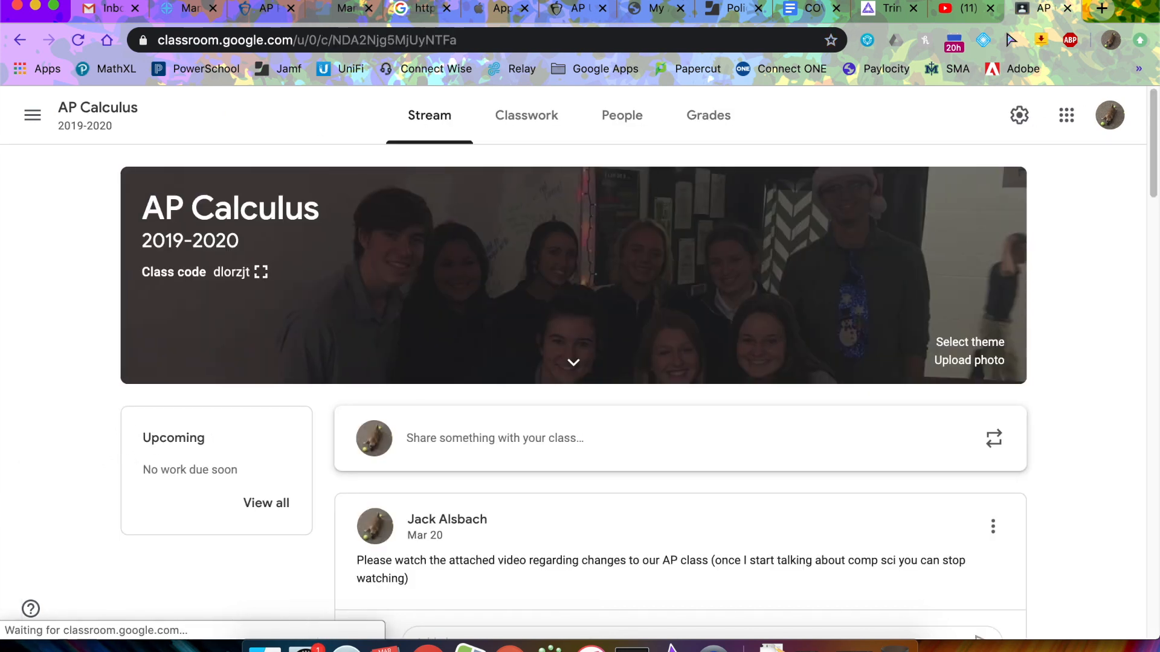
click(530, 123)
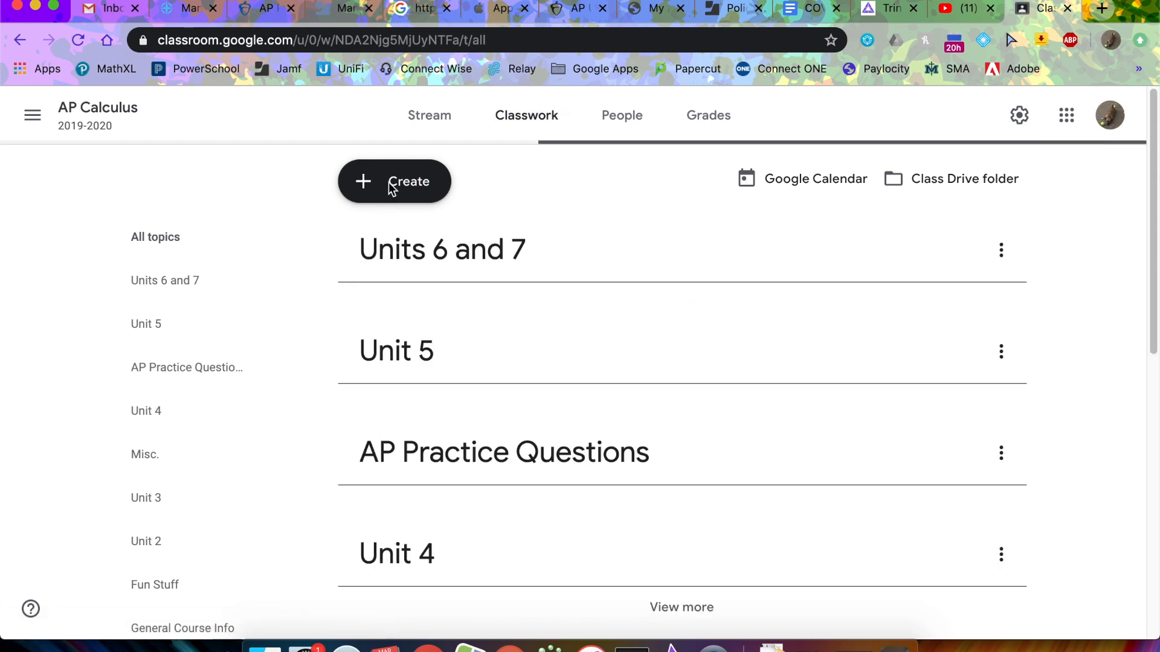
click(395, 183)
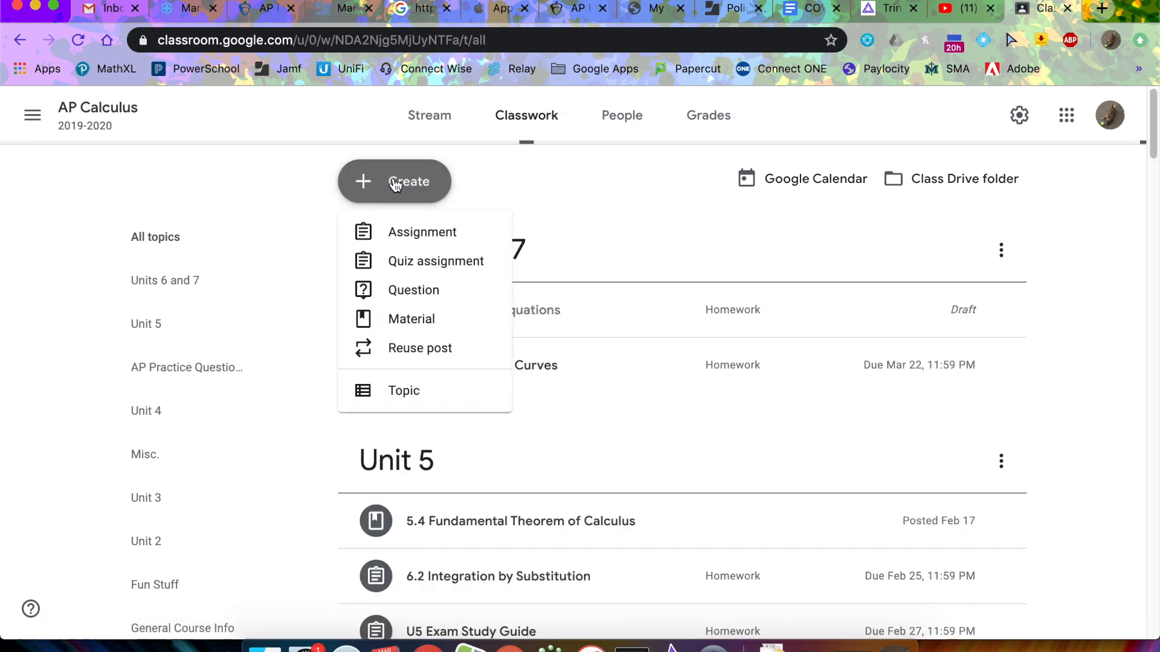
click(1116, 290)
click(424, 174)
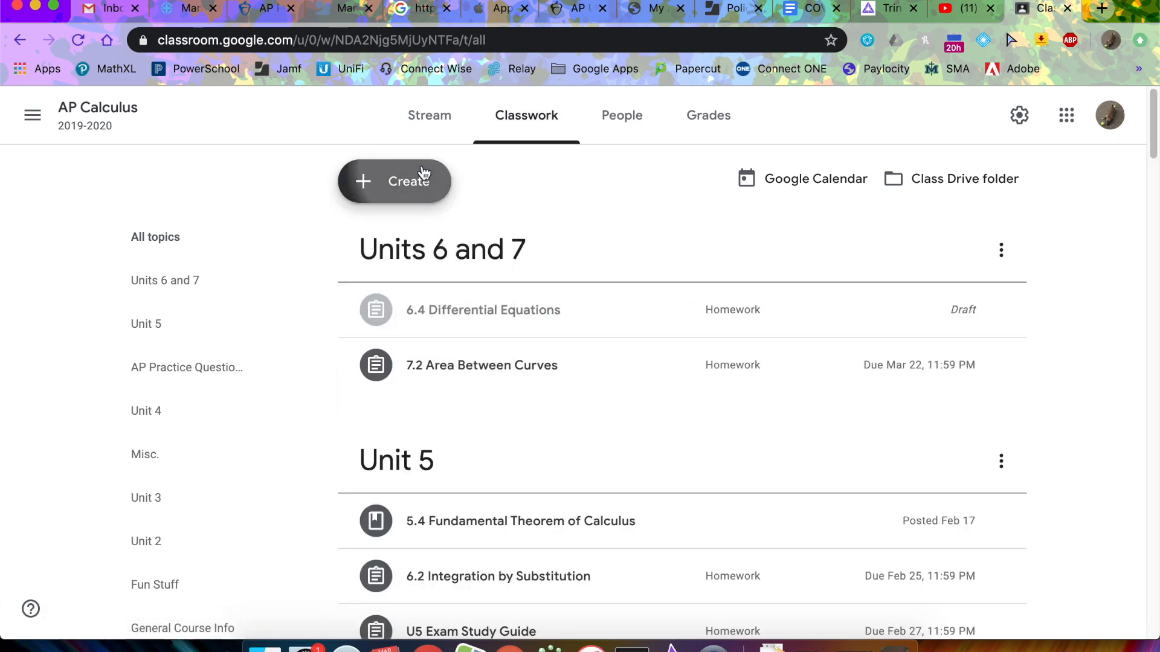
click(1100, 284)
Step: Open the draft assignment "6.4 Differential Equations" under Units 6 and 7 for editing
click(499, 314)
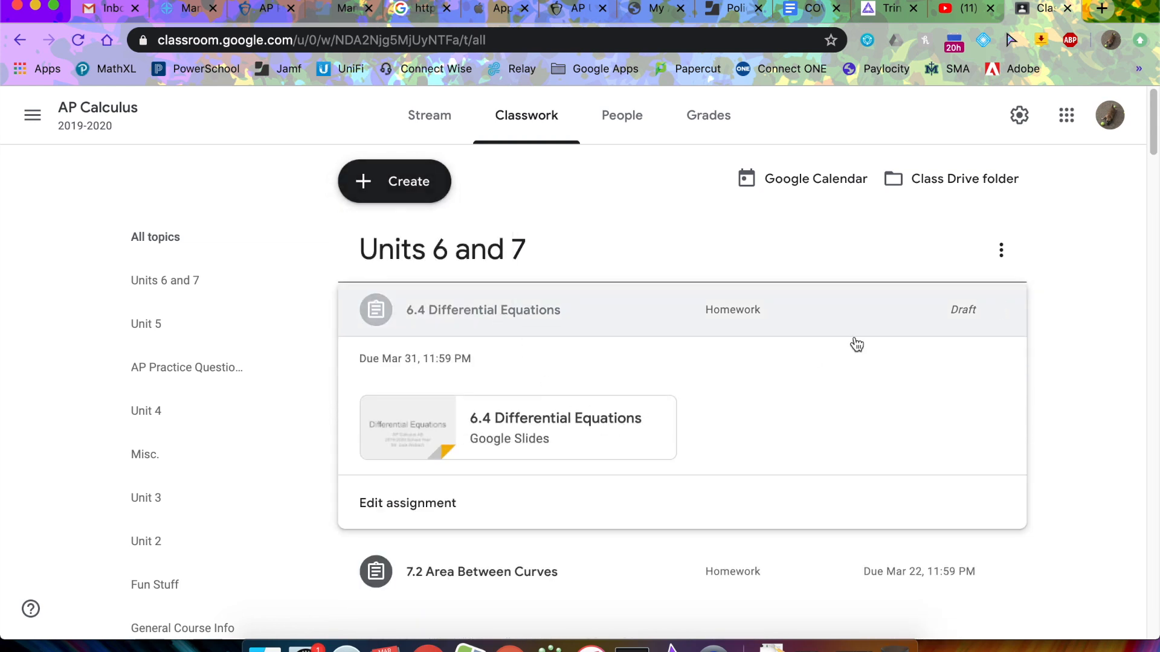
click(400, 512)
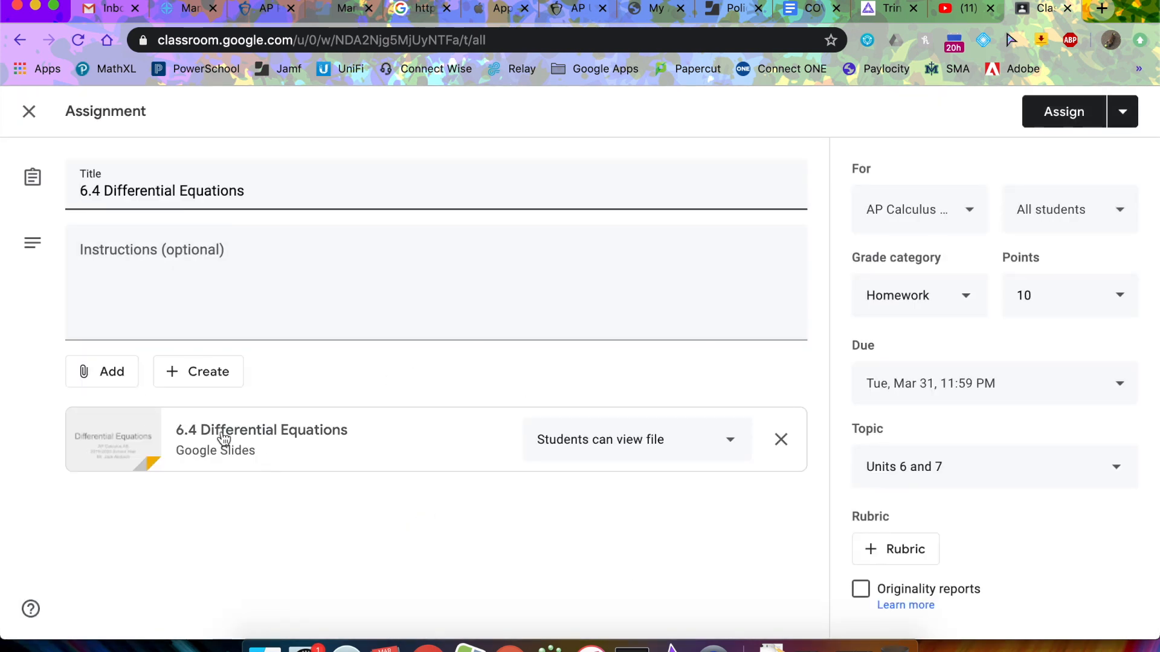
Step: Go to the YouTube channel's playlists and copy the link address of the Differential Equations playlist
key(ctrl+shift+Tab)
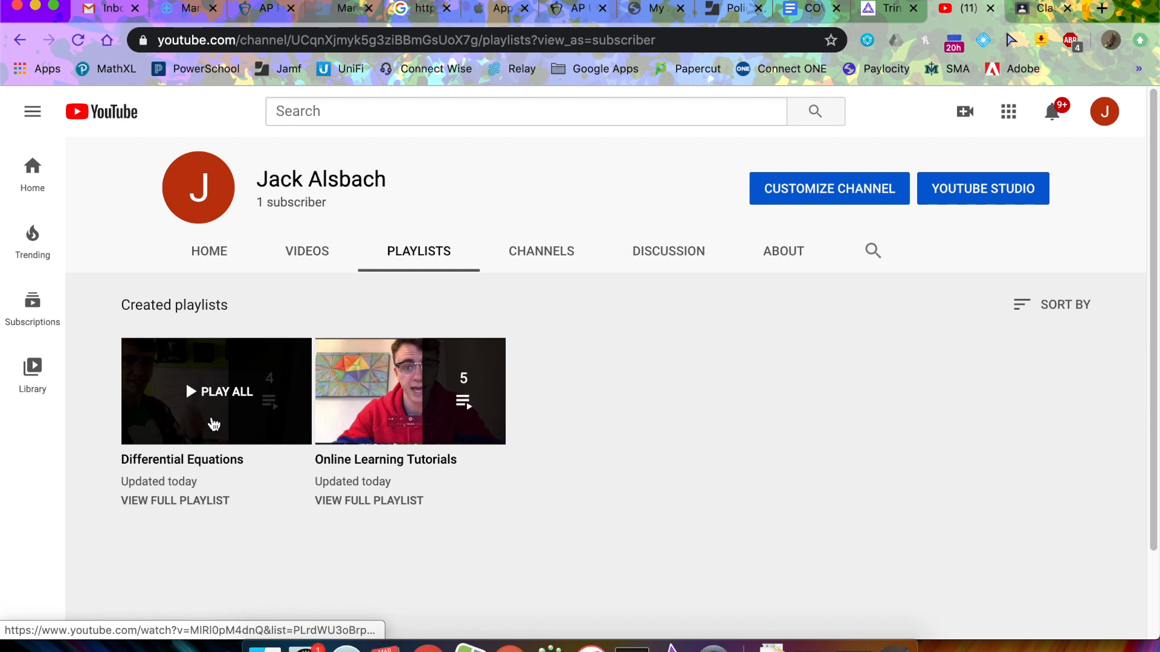
right_click(213, 418)
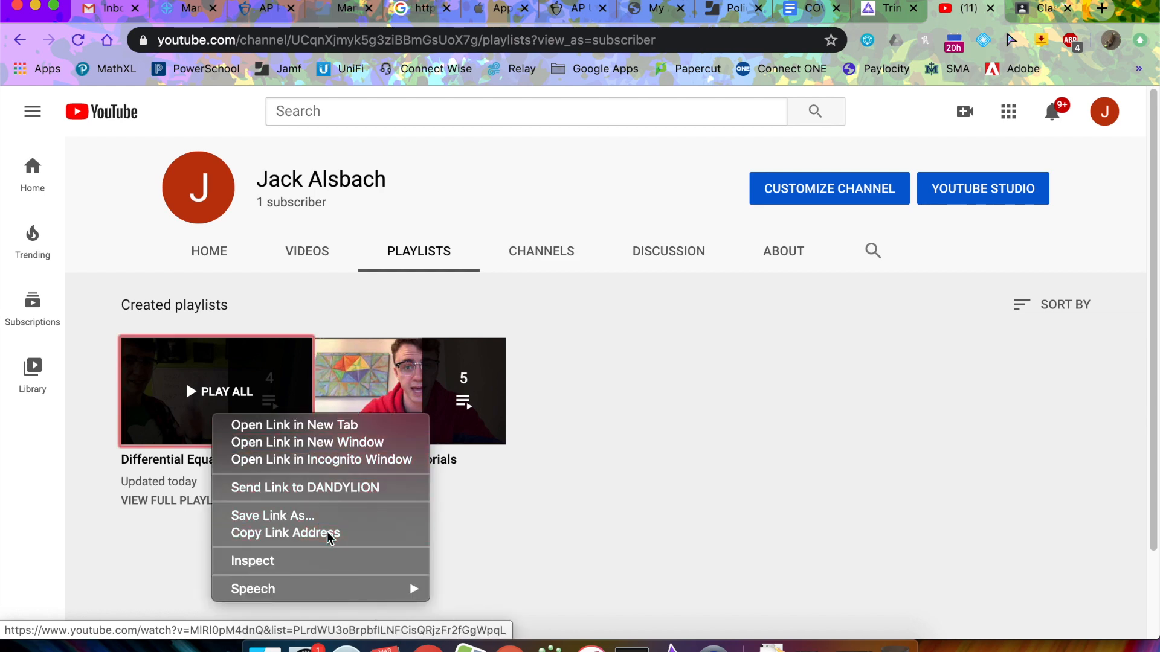
click(330, 534)
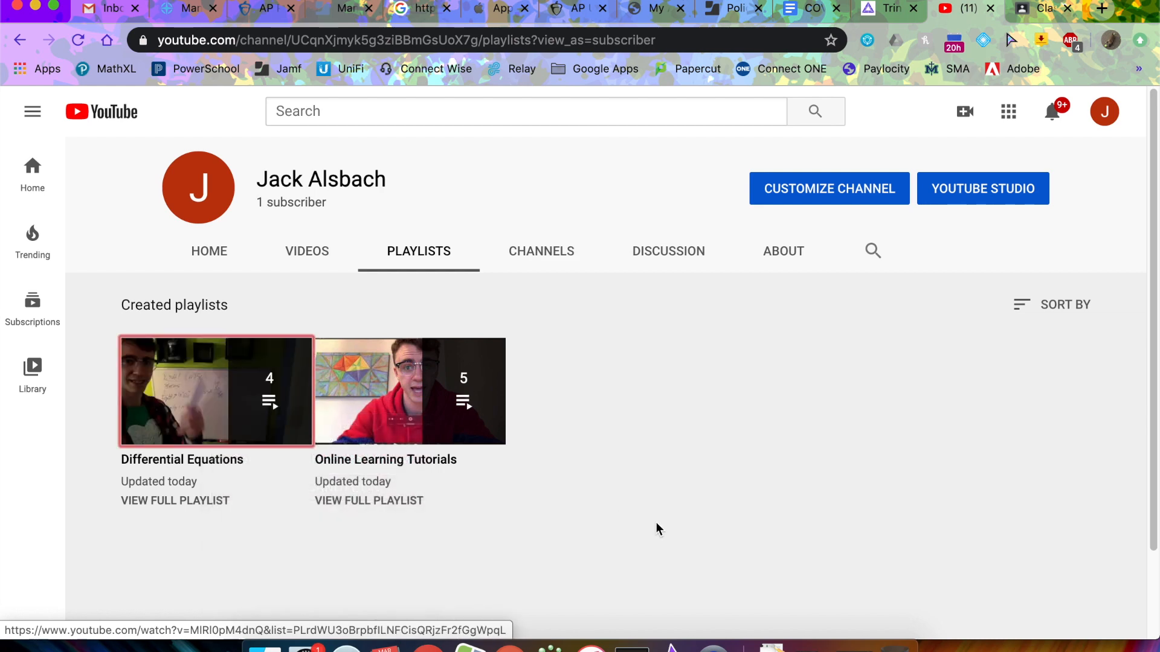
Step: Return to the Classroom assignment and attach the copied playlist address as a link
click(1048, 10)
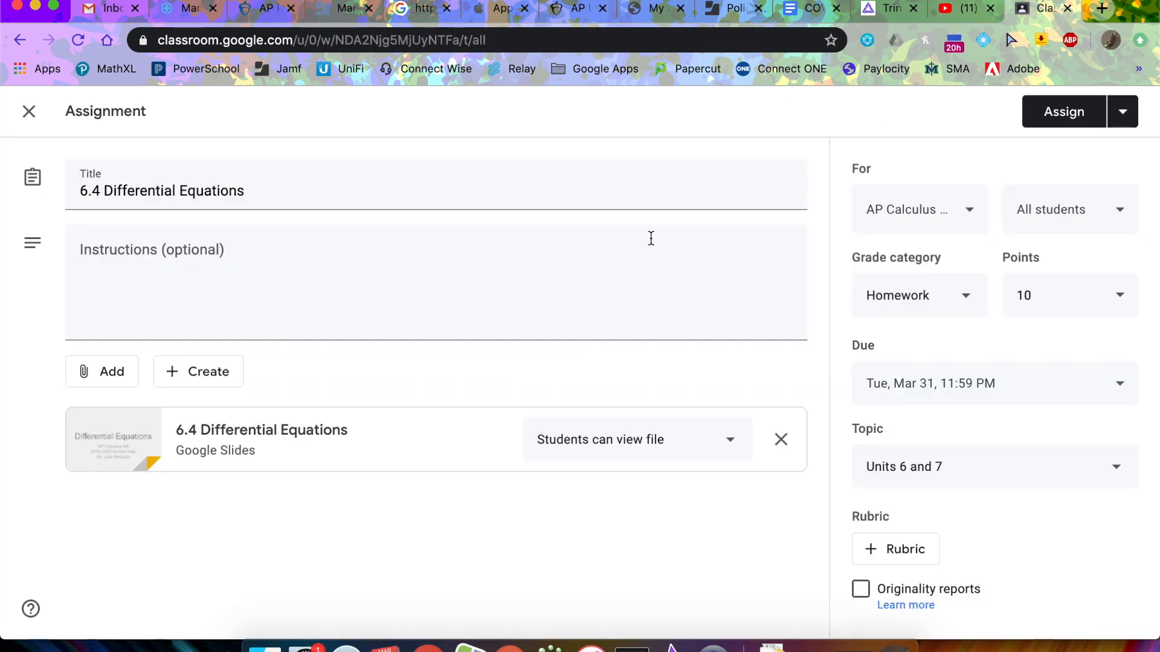
click(101, 375)
click(163, 440)
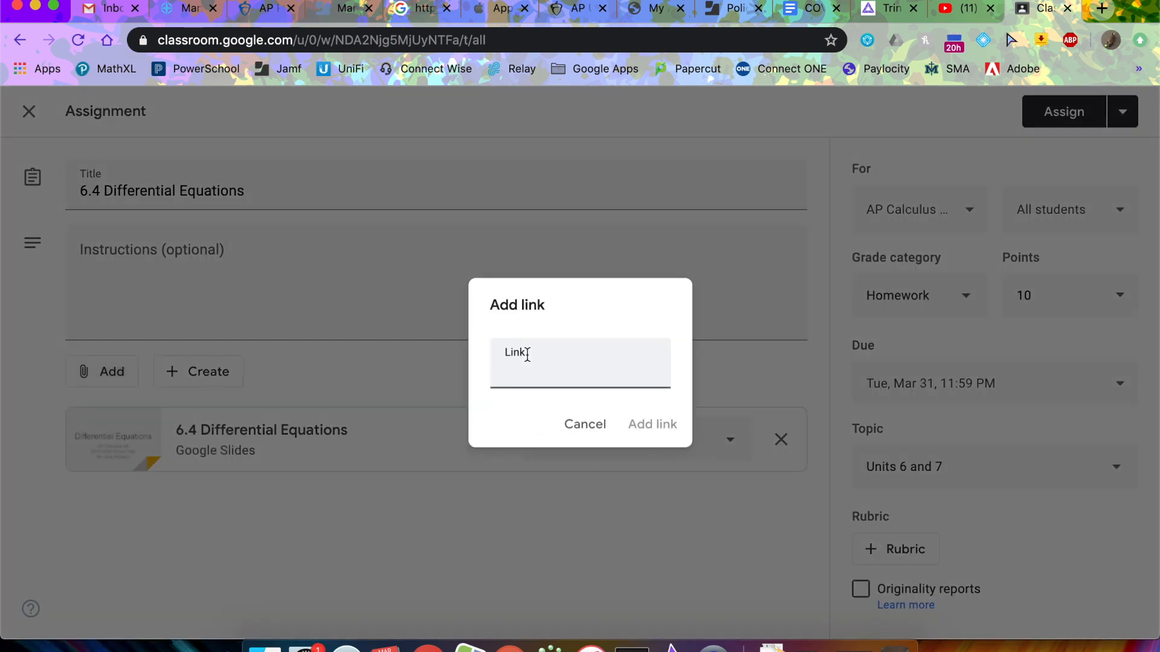
key(super+v)
click(650, 423)
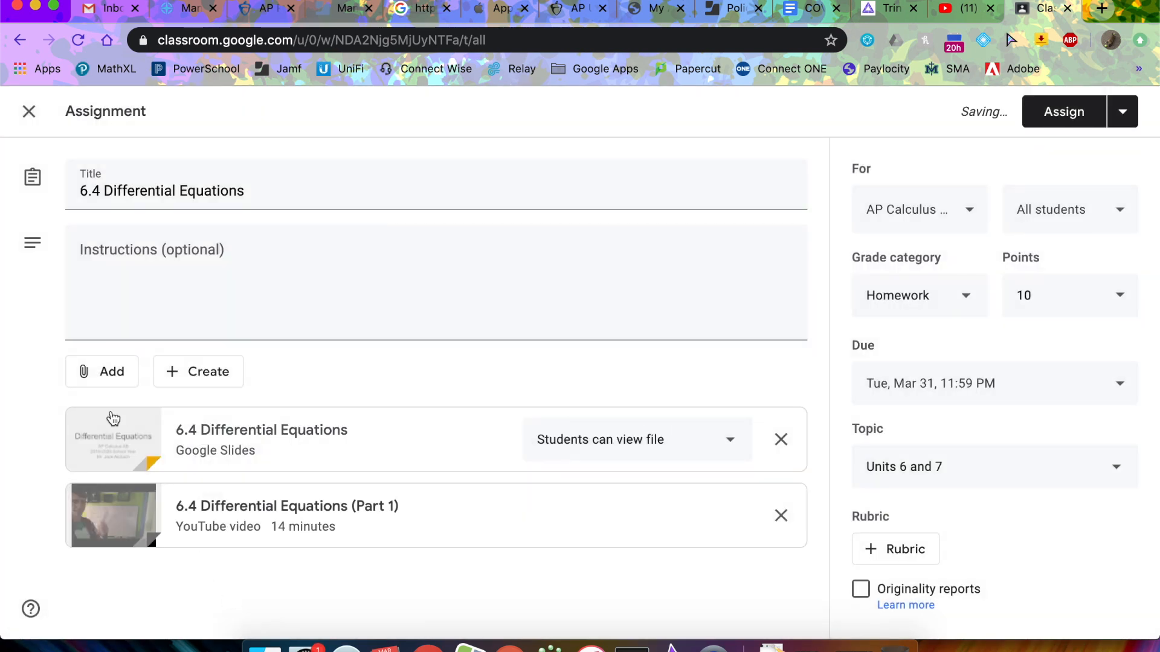
Step: Try to attach the copied playlist address to the assignment as a YouTube video by URL
click(107, 376)
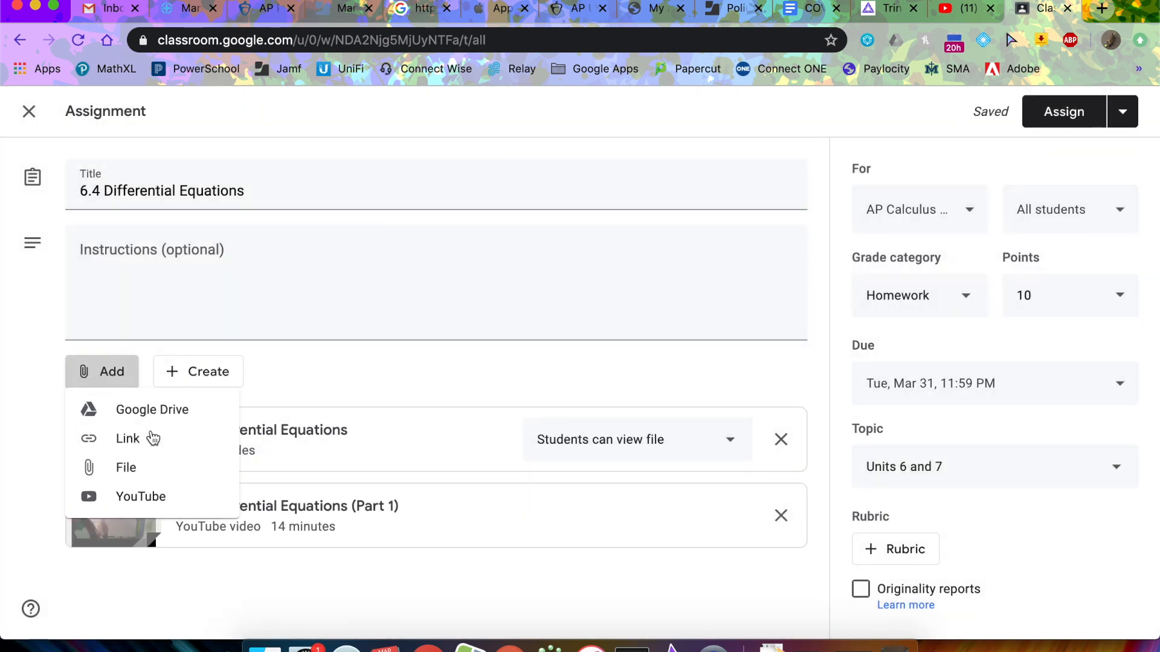
click(153, 490)
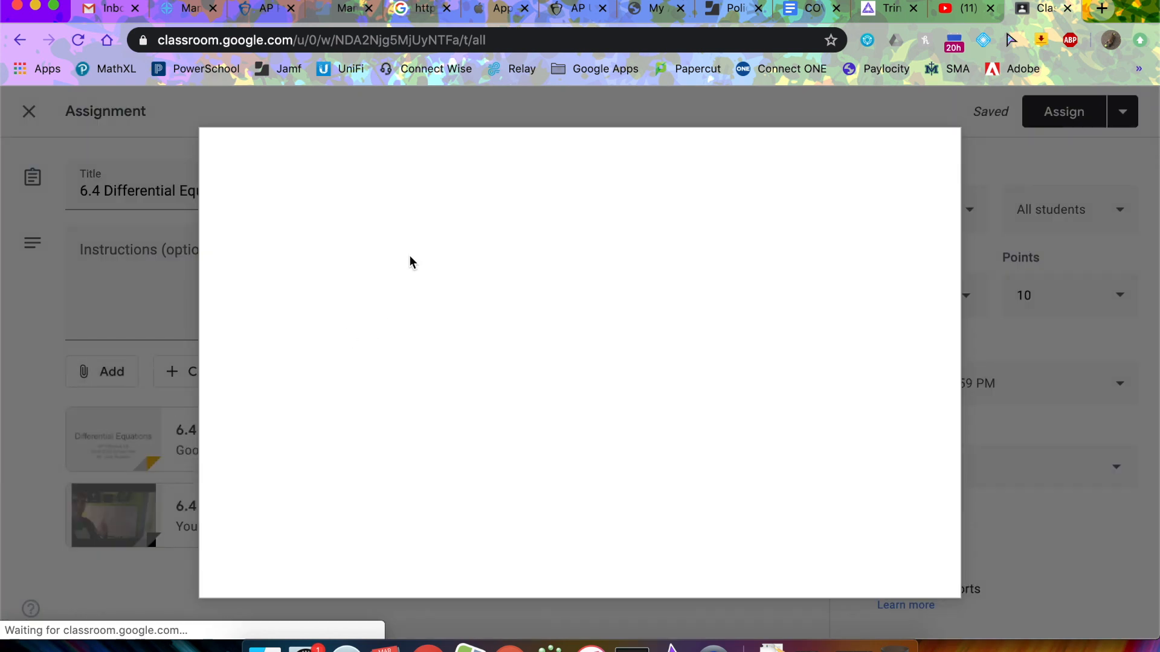
click(344, 209)
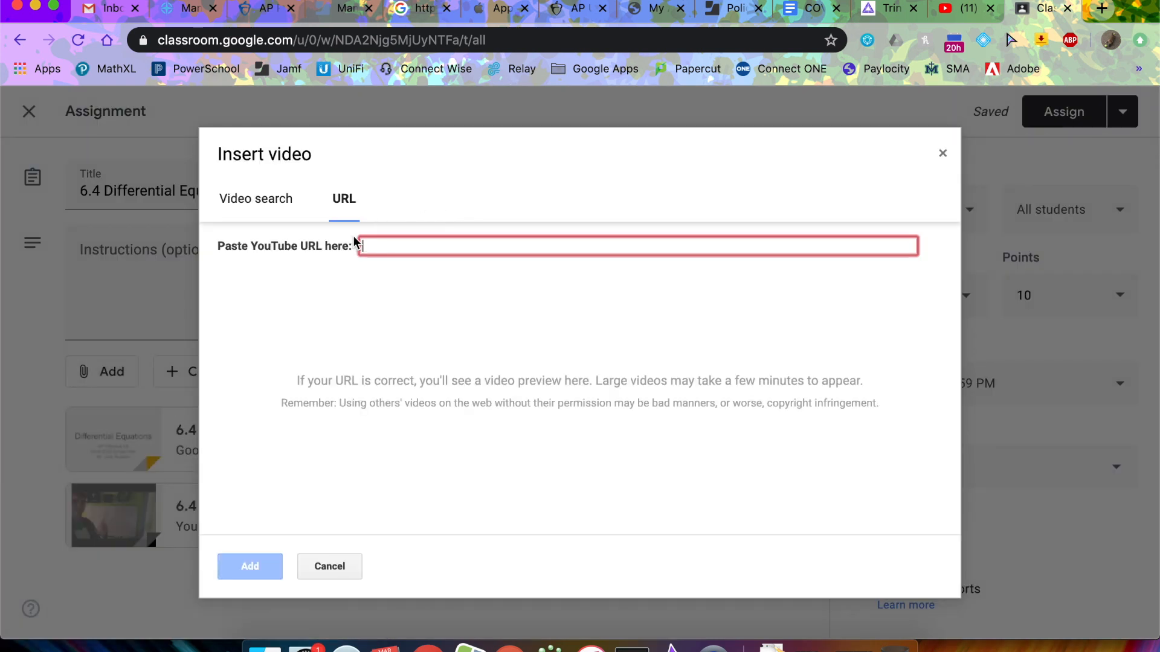
key(super+v)
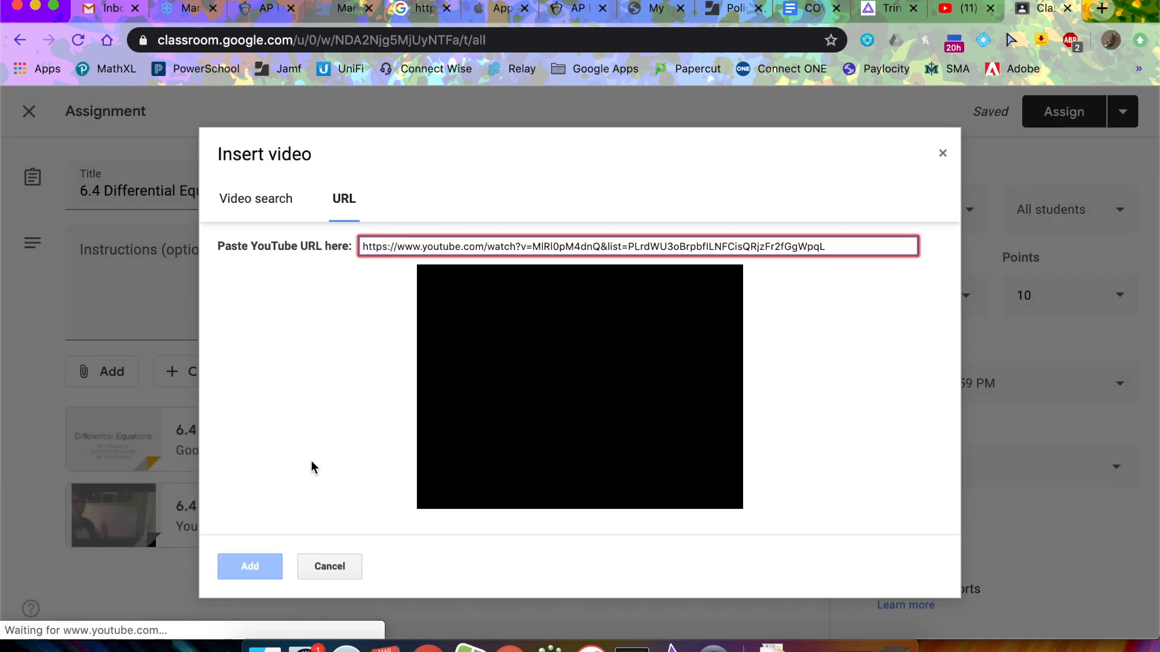
click(251, 568)
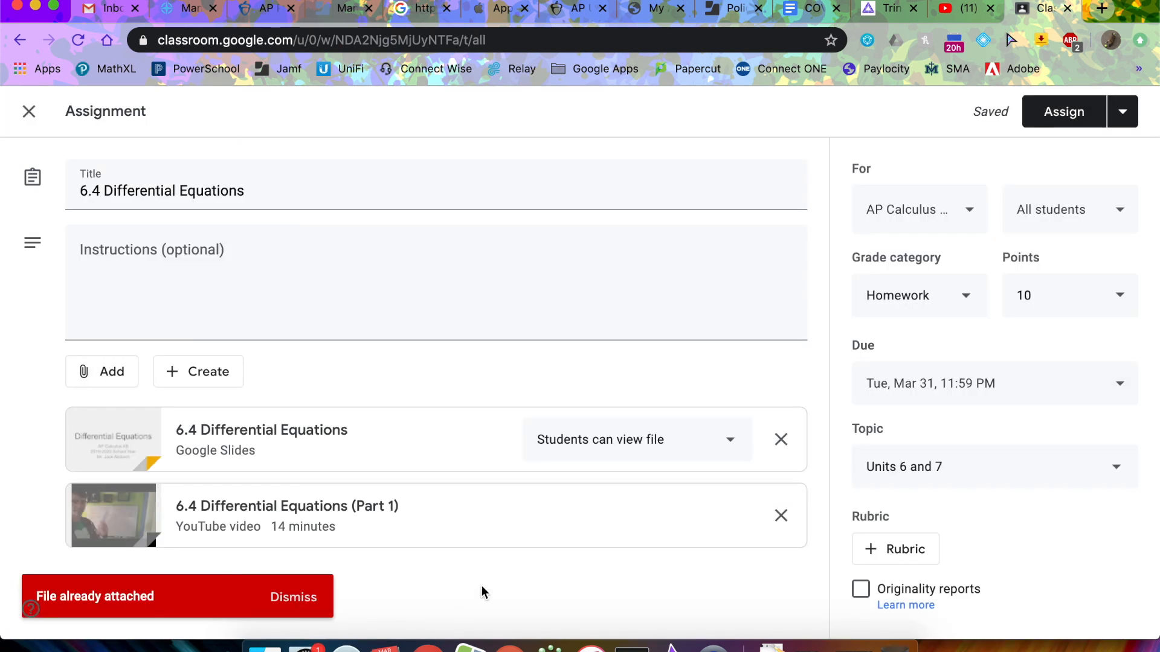
Step: Preview the attached 6.4 Differential Equations (Part 1) video, play it briefly, and open it on YouTube
click(227, 511)
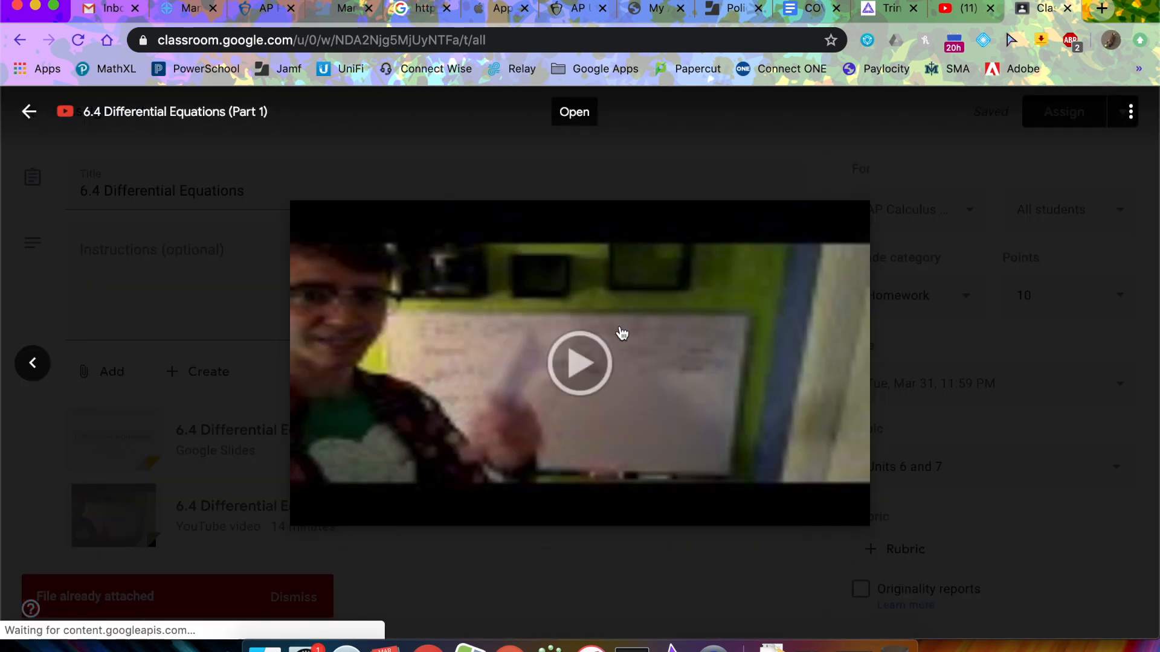
click(543, 438)
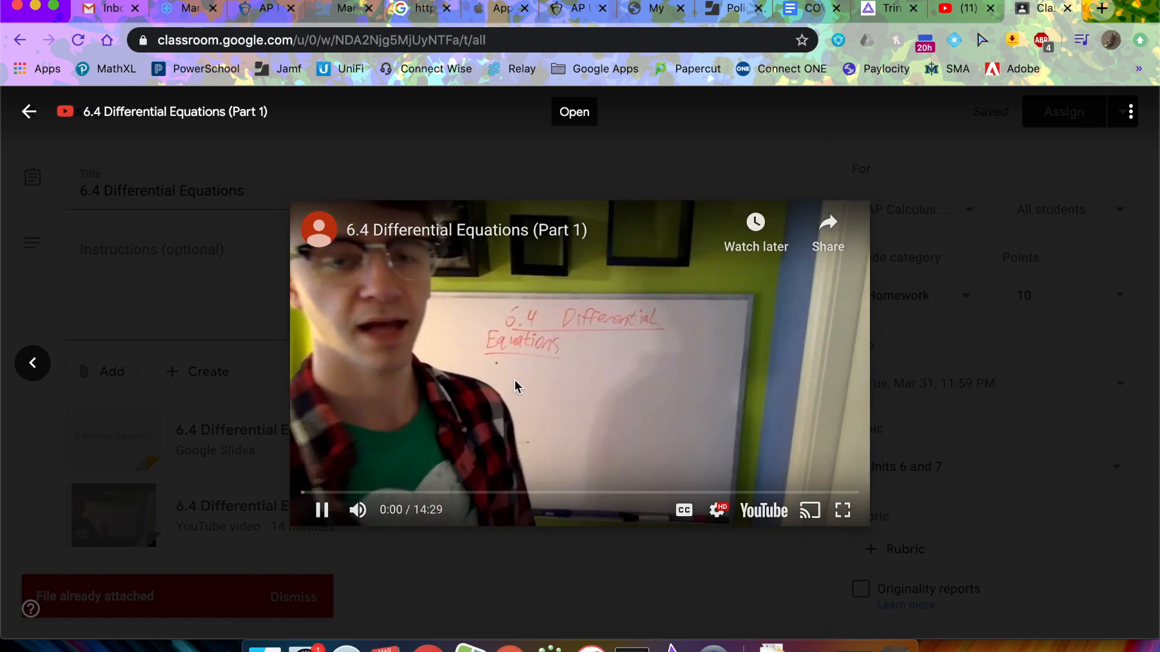
click(517, 387)
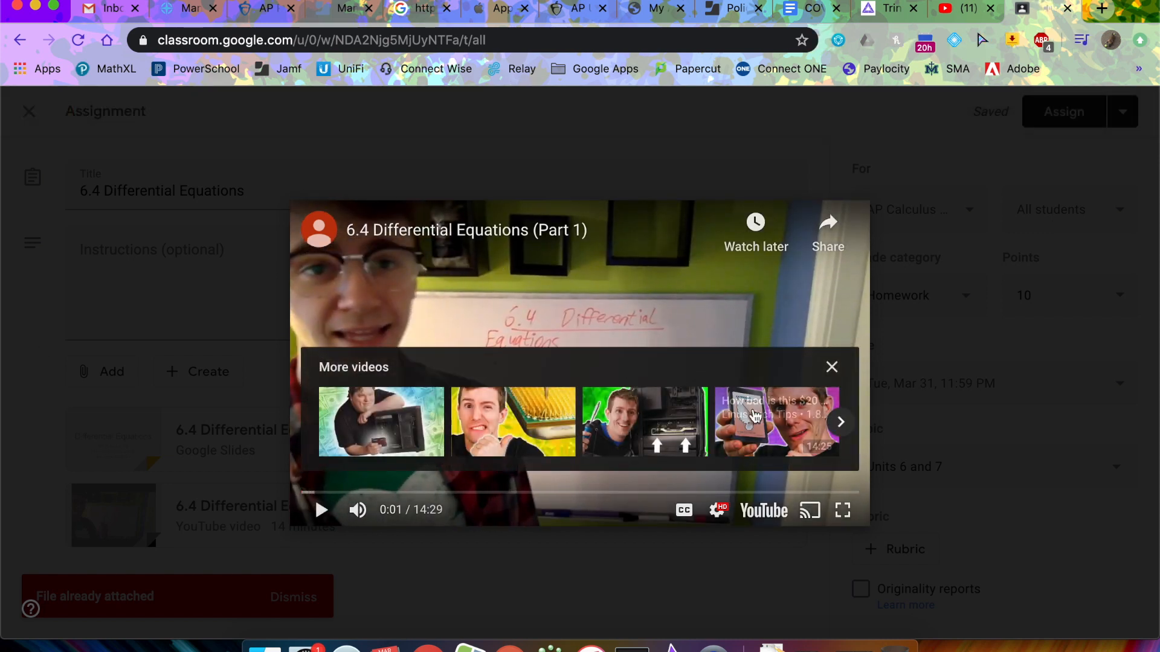
click(768, 512)
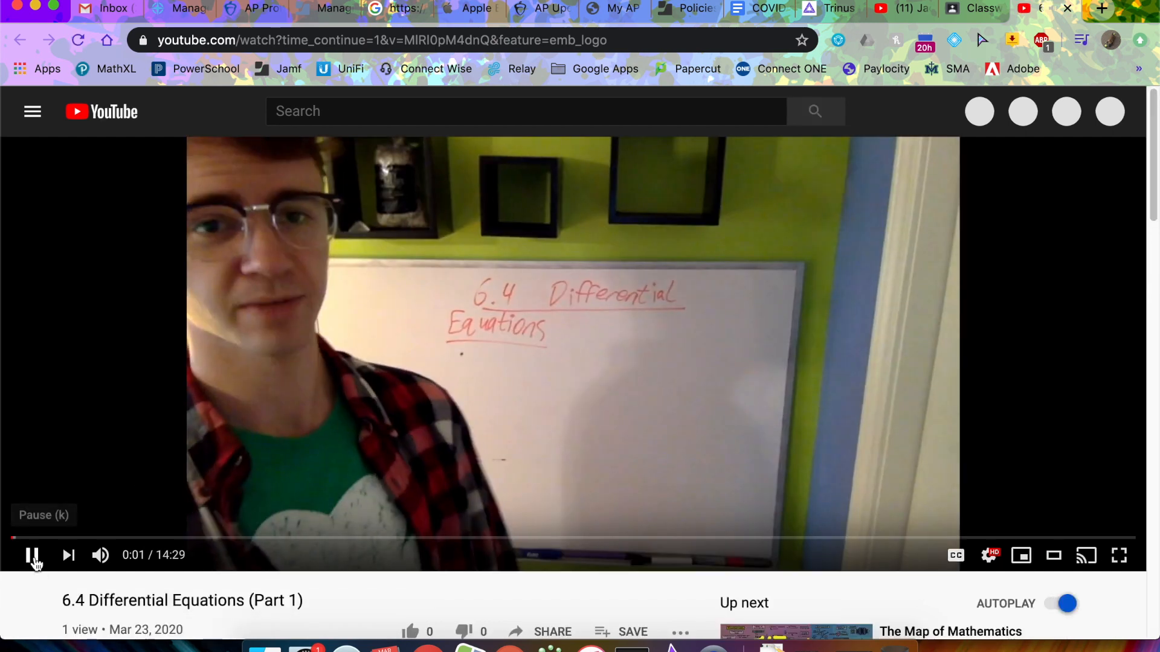
Step: Pause the video on its YouTube page and examine the description and comments below it
click(31, 554)
scroll(469, 468, down, 4)
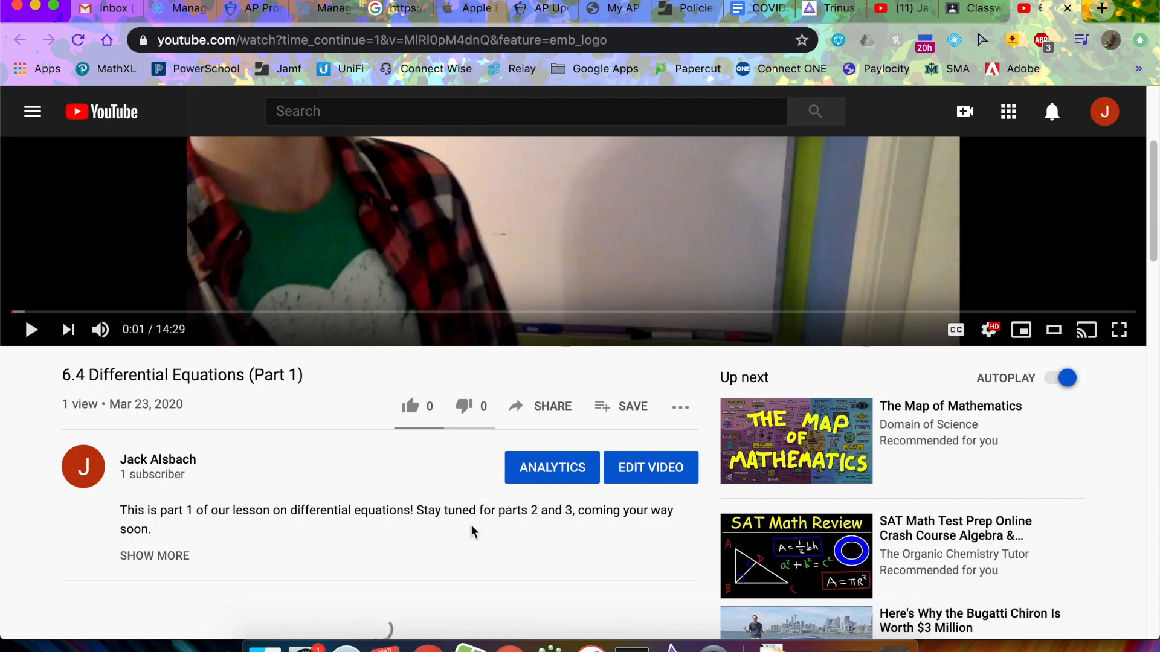
scroll(416, 506, down, 7)
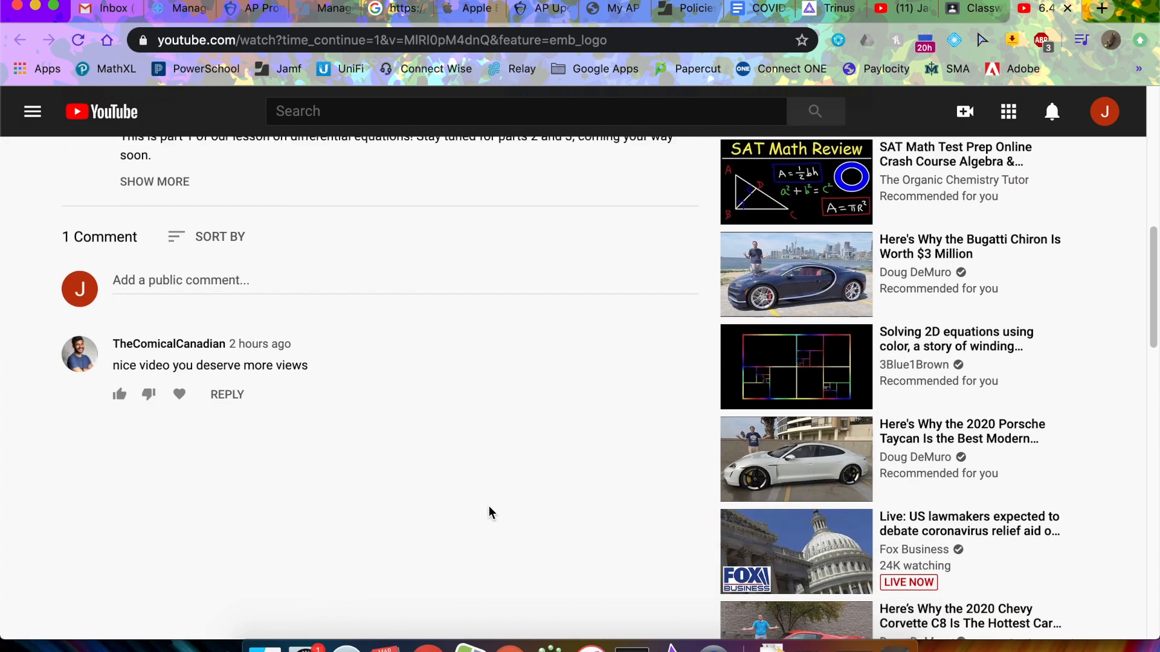
scroll(488, 506, up, 10)
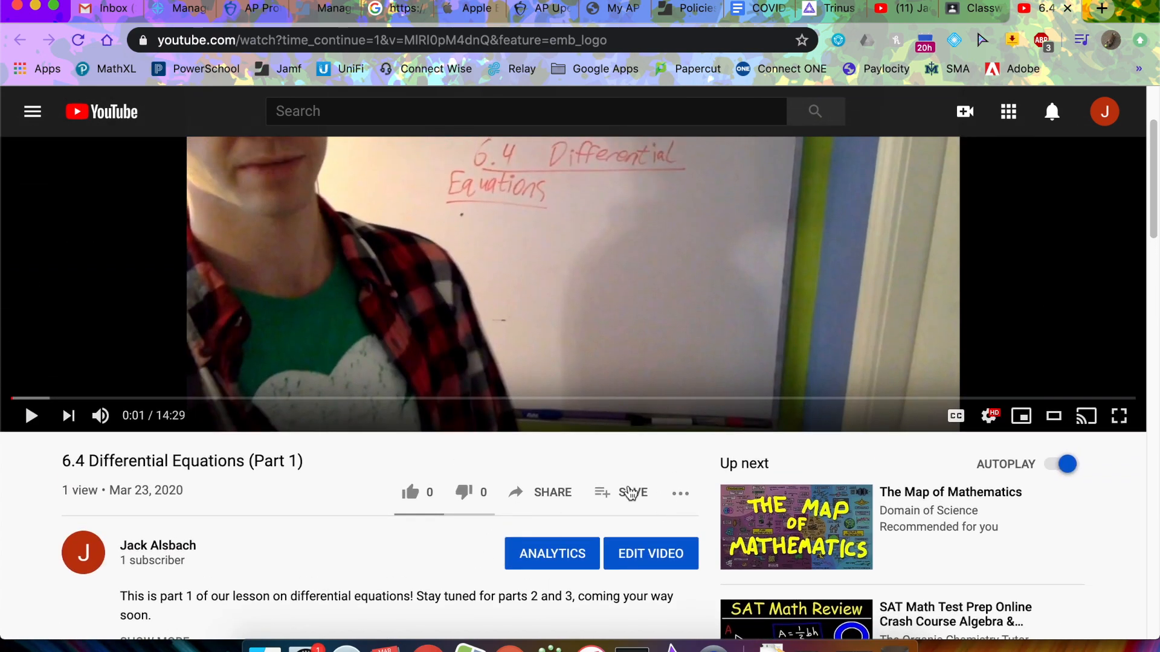
scroll(628, 486, up, 2)
scroll(202, 575, down, 3)
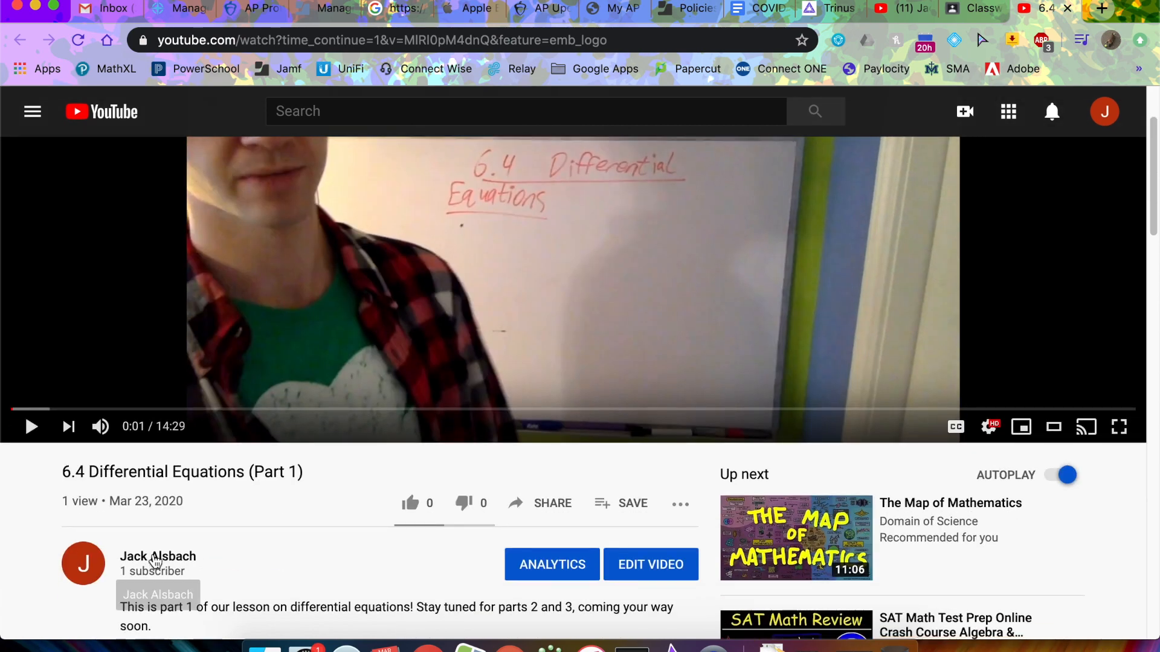
Step: View the uploader's channel page, then close it and the video preview to return to the Classroom assignment
click(156, 559)
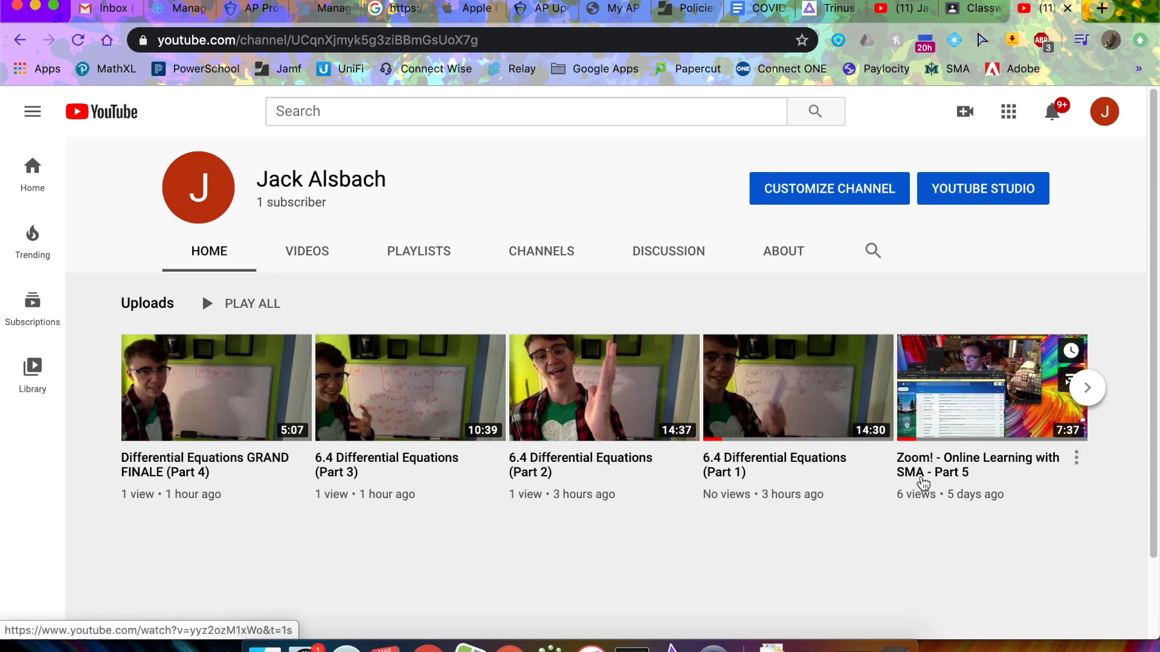
click(1068, 9)
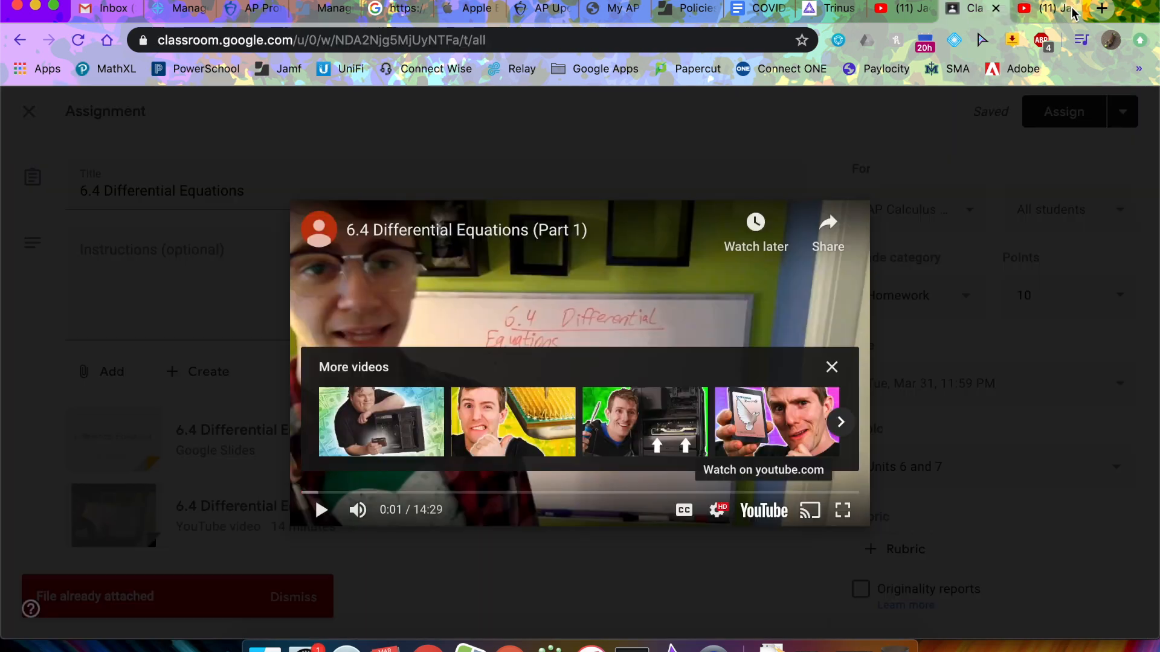
click(1027, 270)
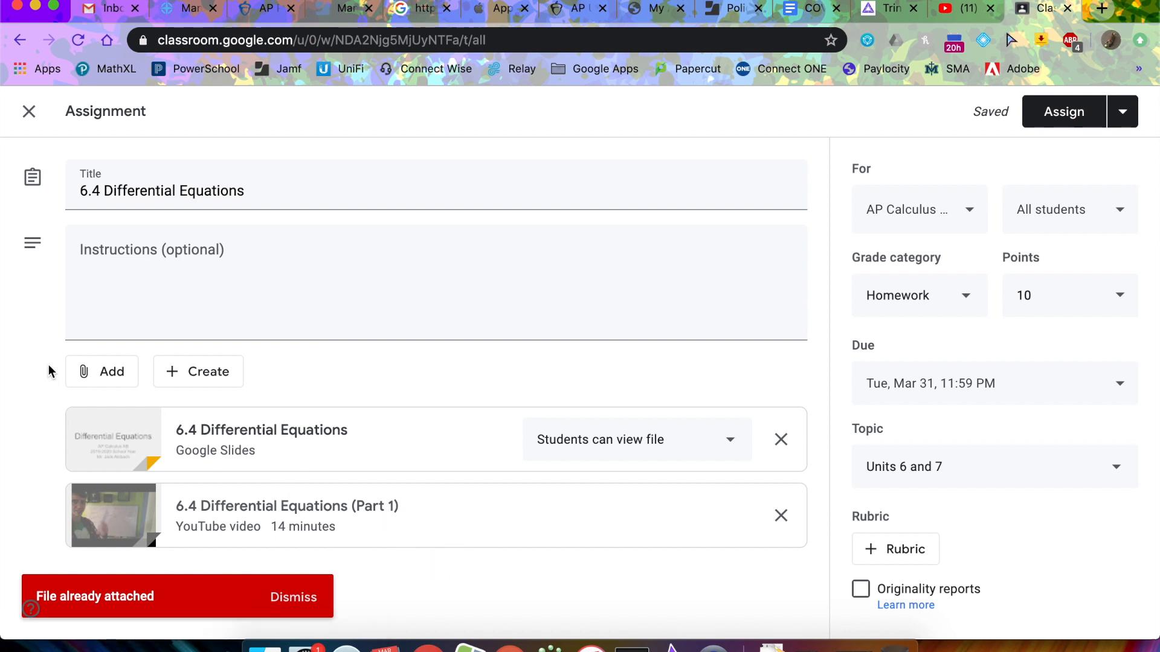
click(145, 322)
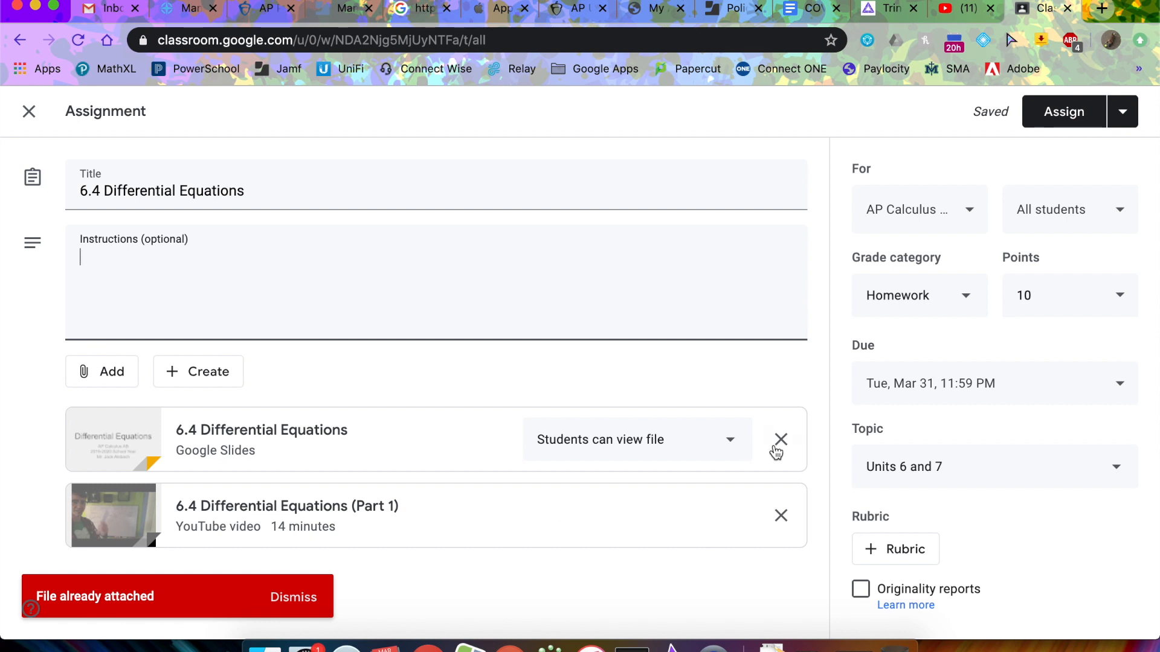
Step: Set the assignment's due date to Mar 25, 2020 at 8:00 AM and choose Units 6 and 7 as its topic
click(1049, 394)
click(928, 470)
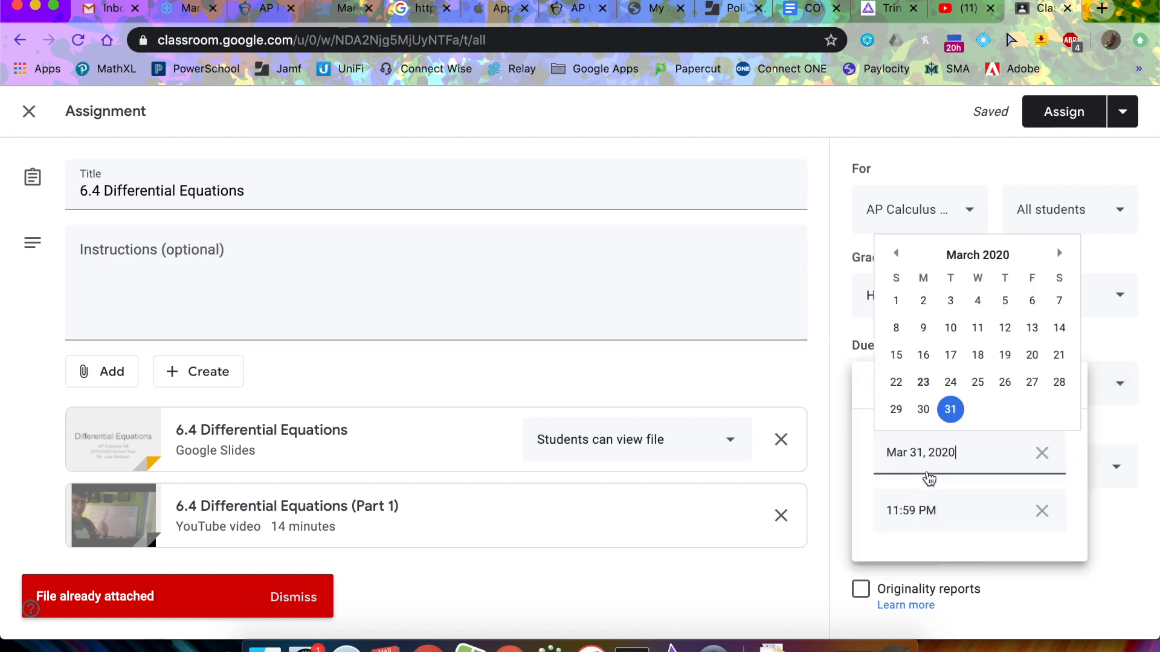
click(977, 383)
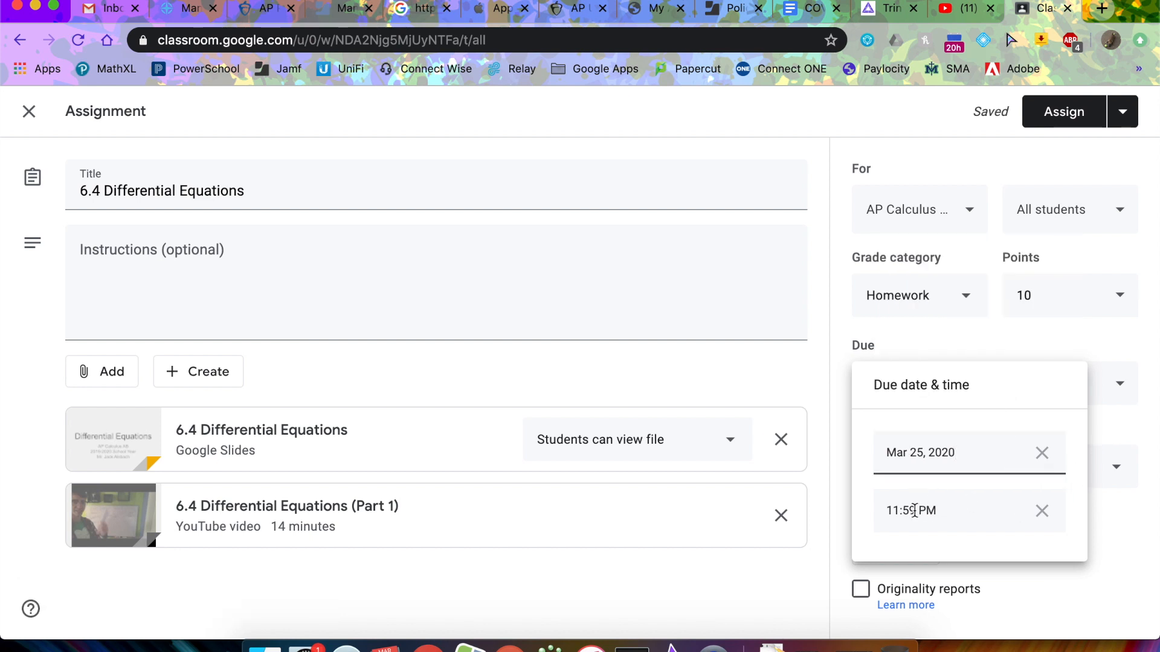
click(943, 512)
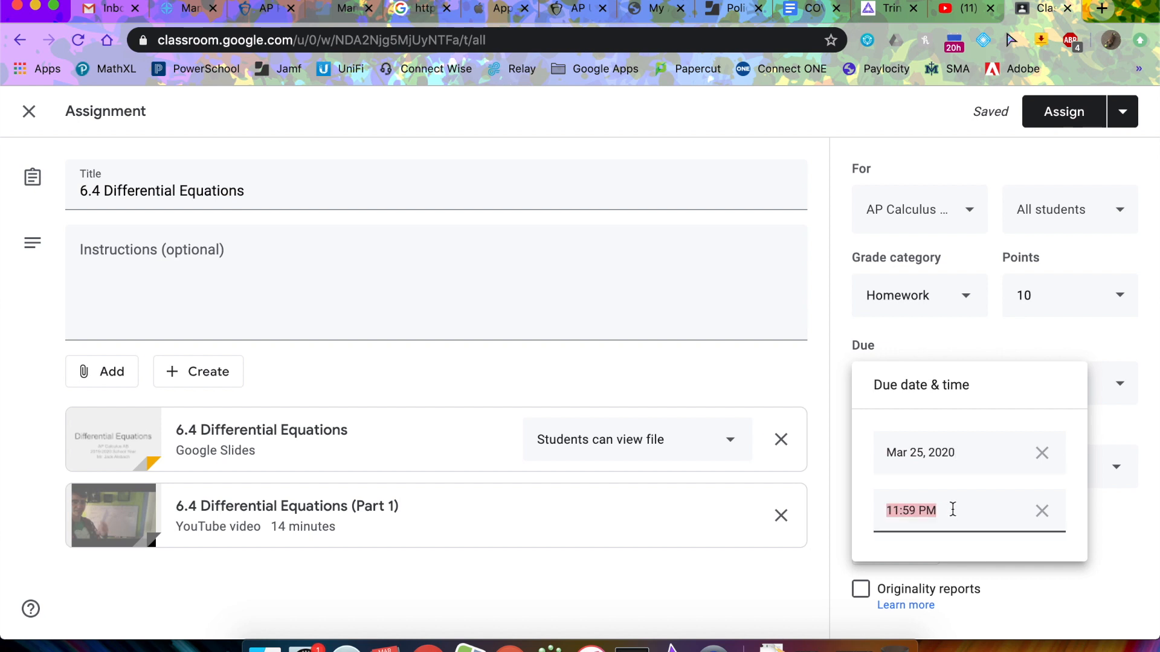
text(8:00AM)
click(1111, 419)
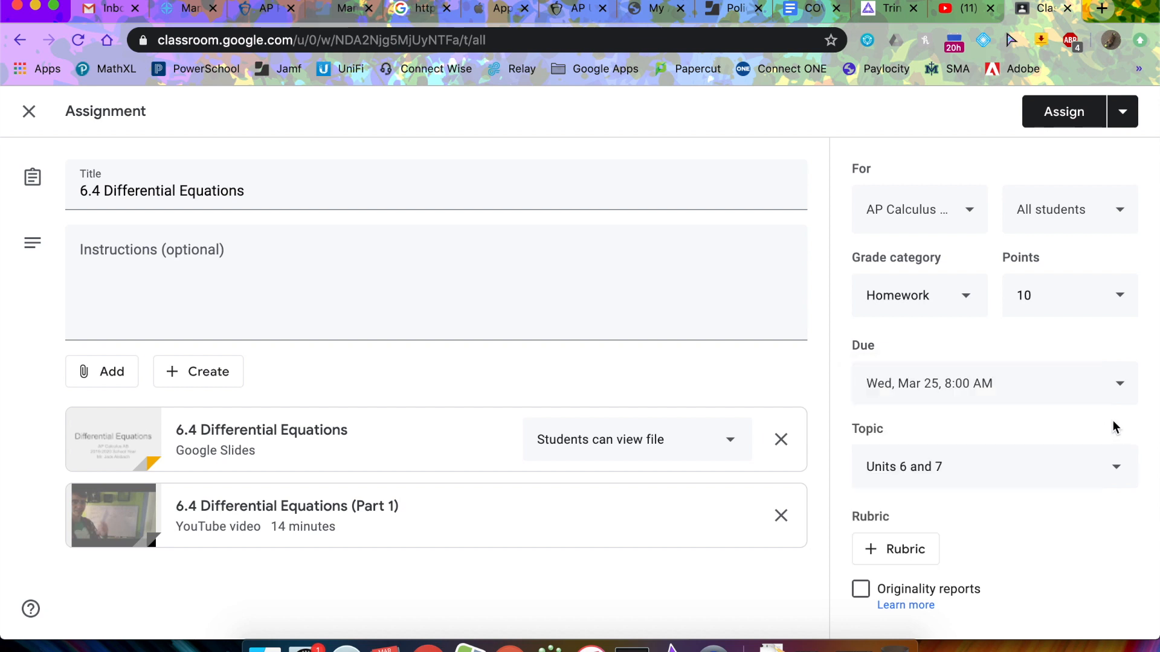
click(1003, 470)
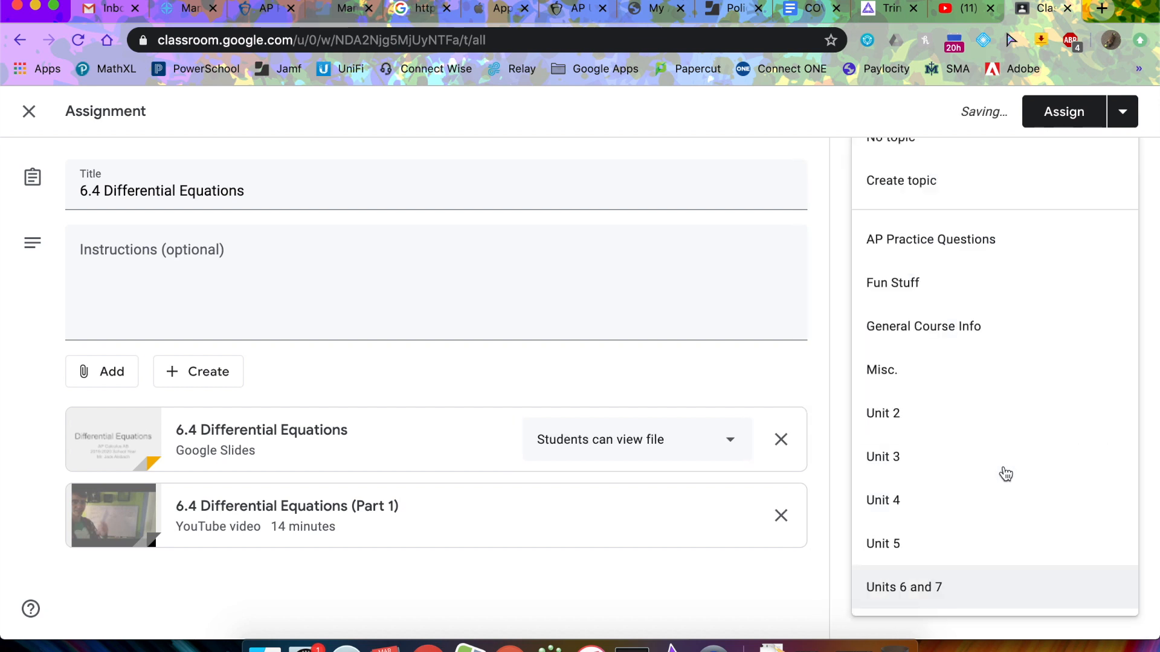
click(918, 604)
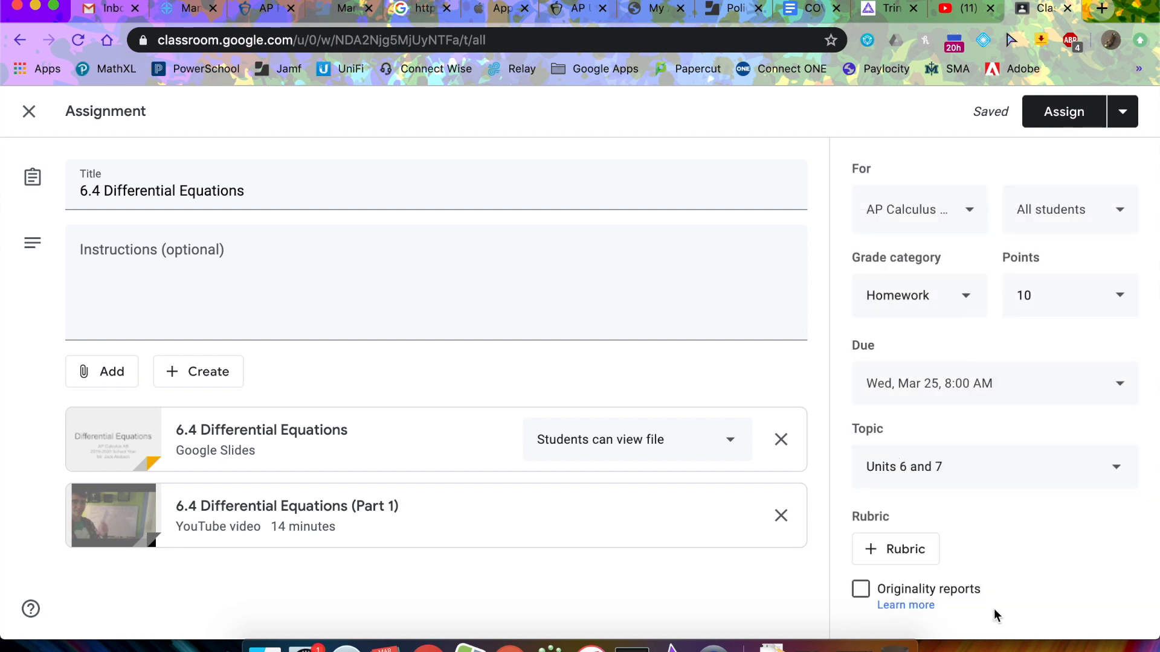